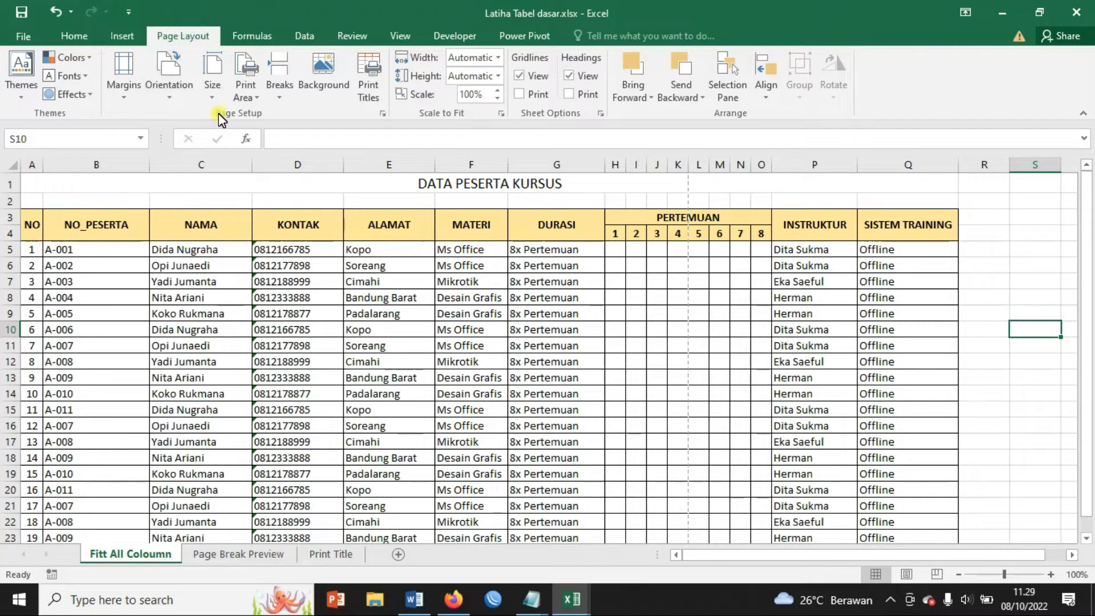
Set the sheet's paper size to A4 and its orientation to Landscape
left_click(214, 90)
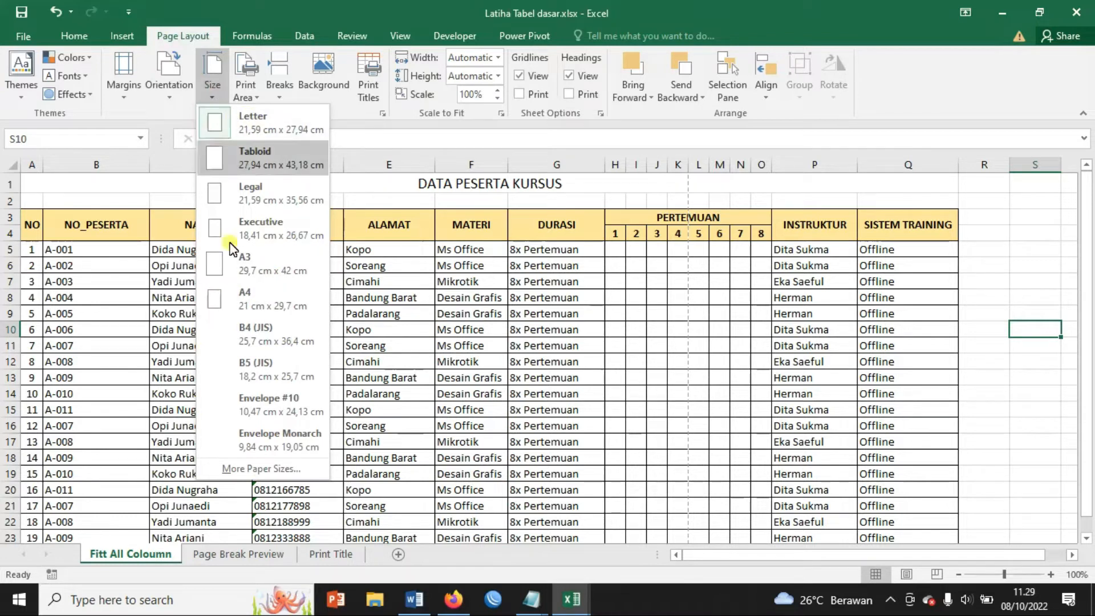
left_click(244, 298)
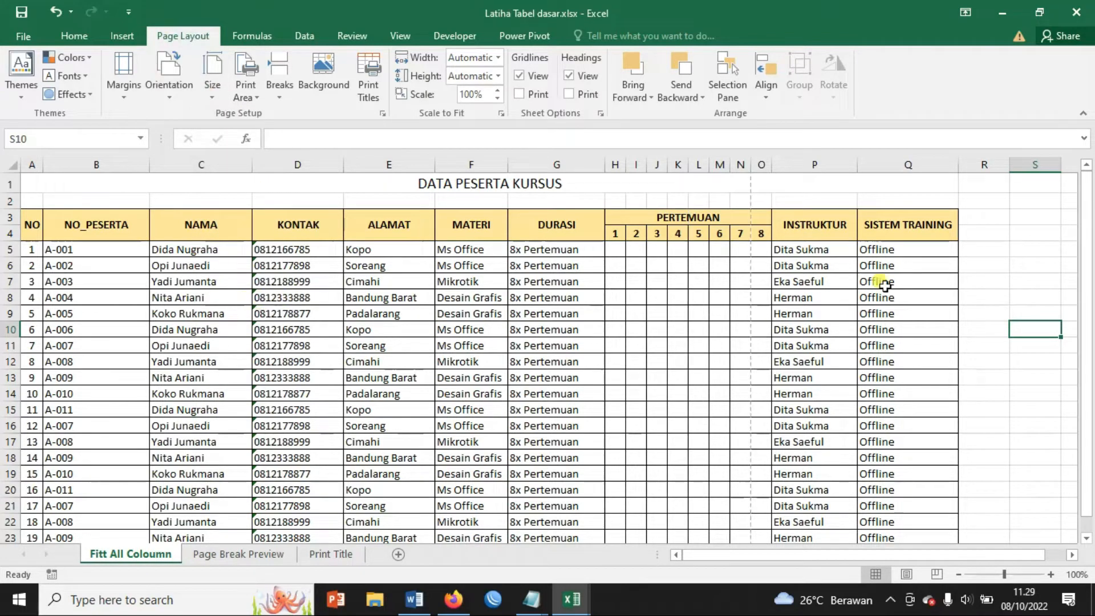
left_click(170, 91)
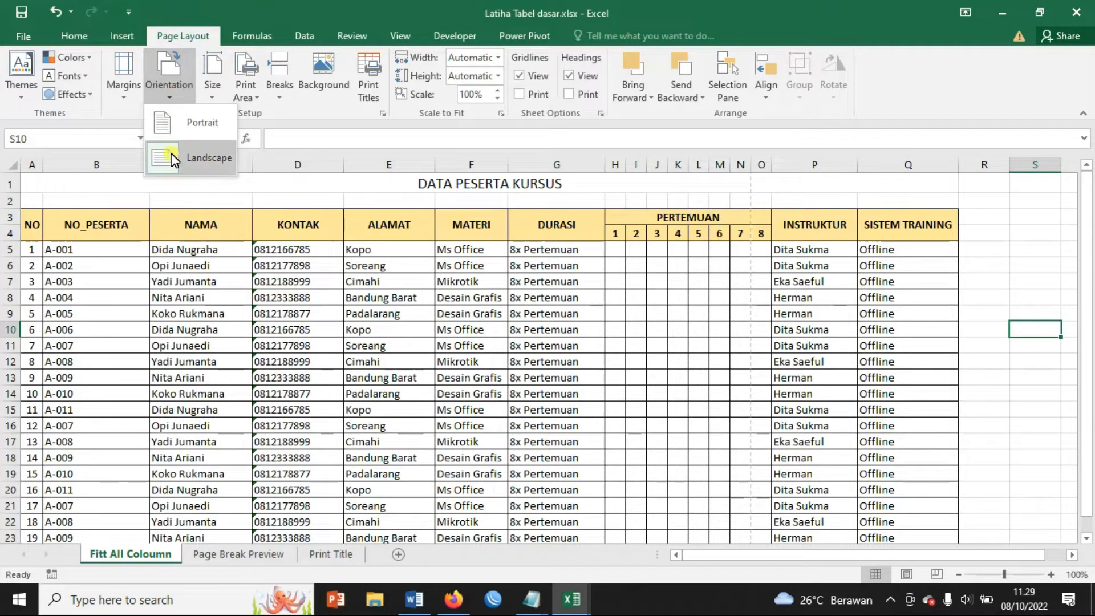
left_click(192, 162)
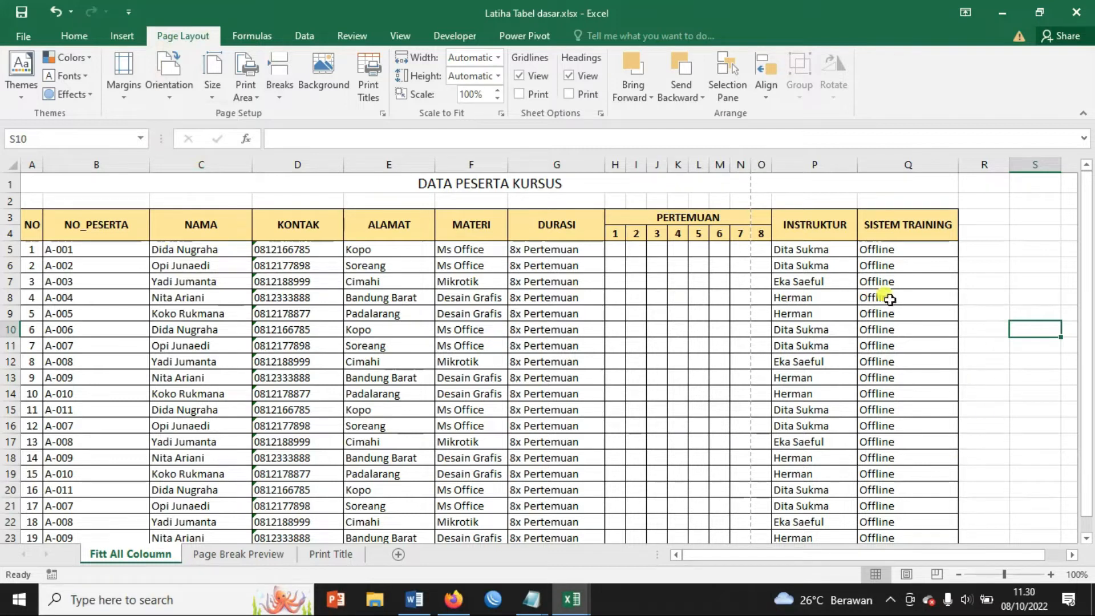
Set the print scaling to Fit All Columns on One Page and return to the worksheet
left_click(23, 34)
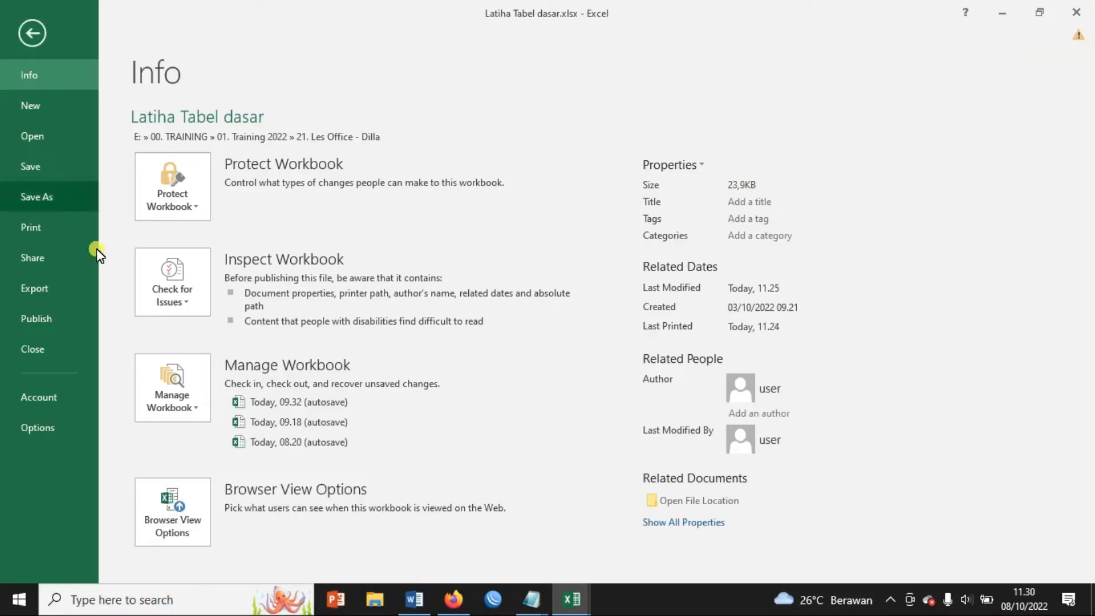
left_click(30, 223)
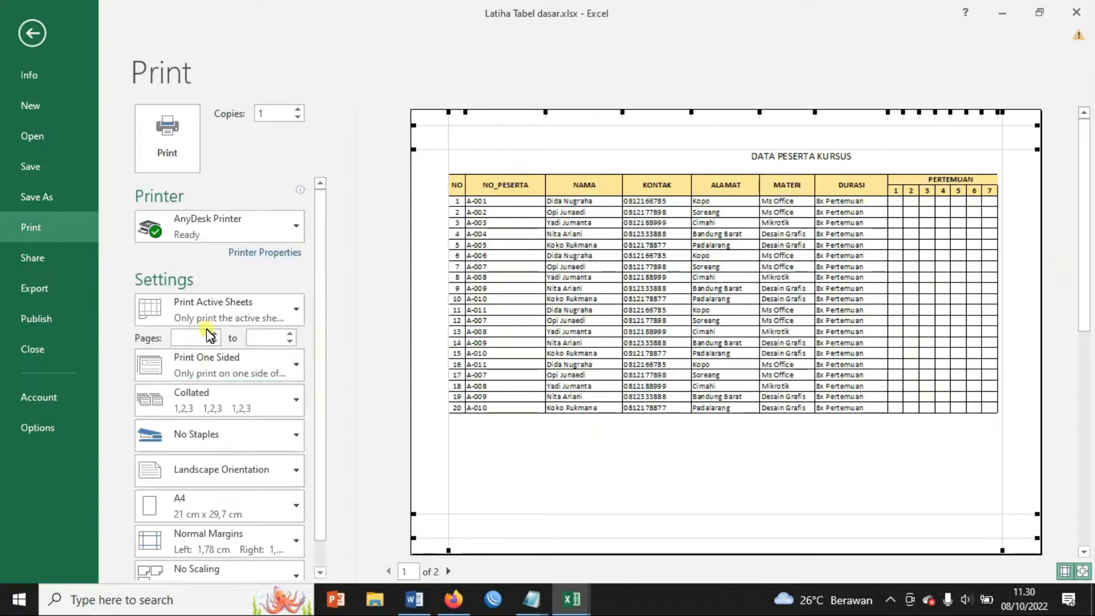
left_click_drag(320, 228, 319, 420)
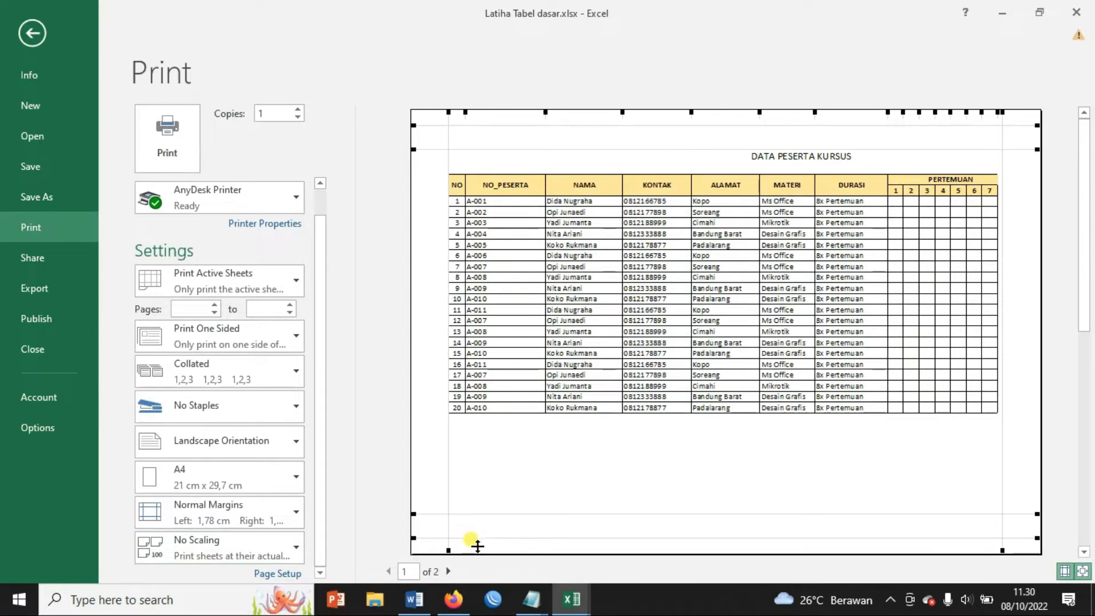
left_click(296, 546)
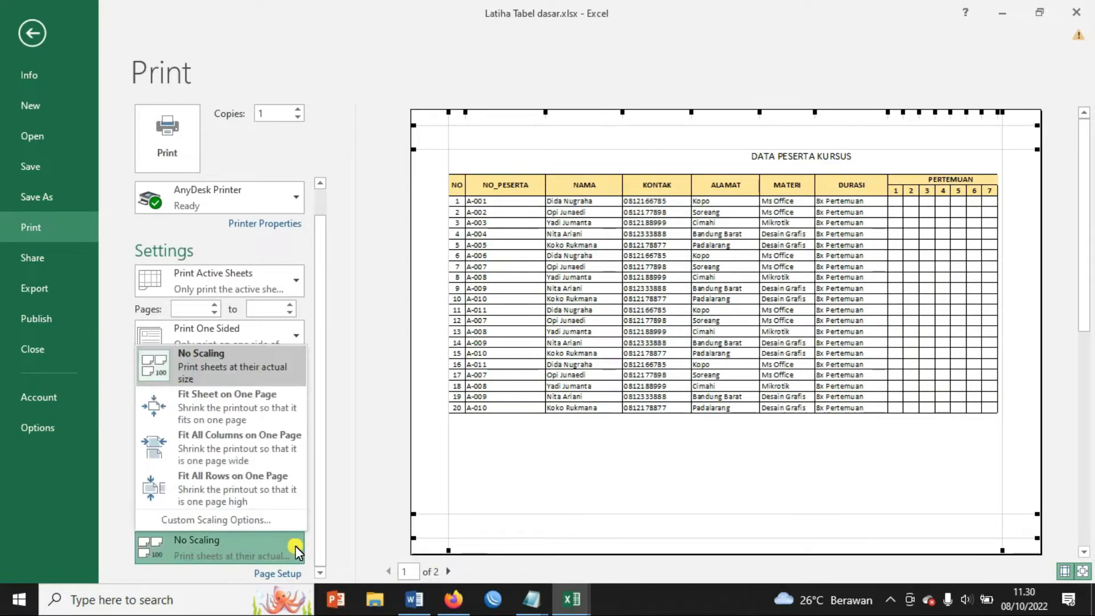
left_click(254, 447)
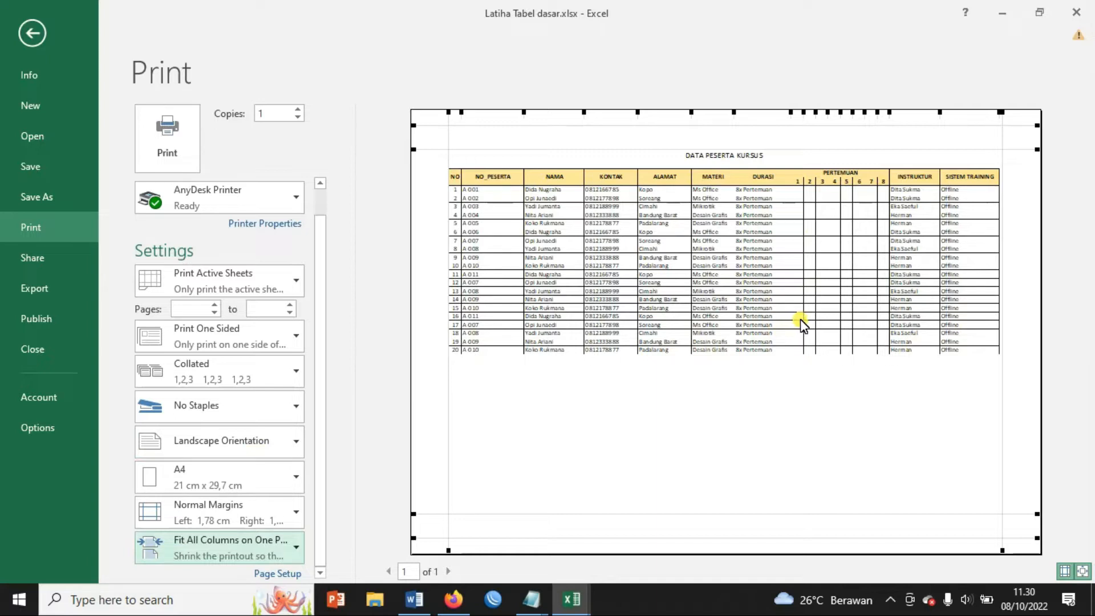
left_click(32, 33)
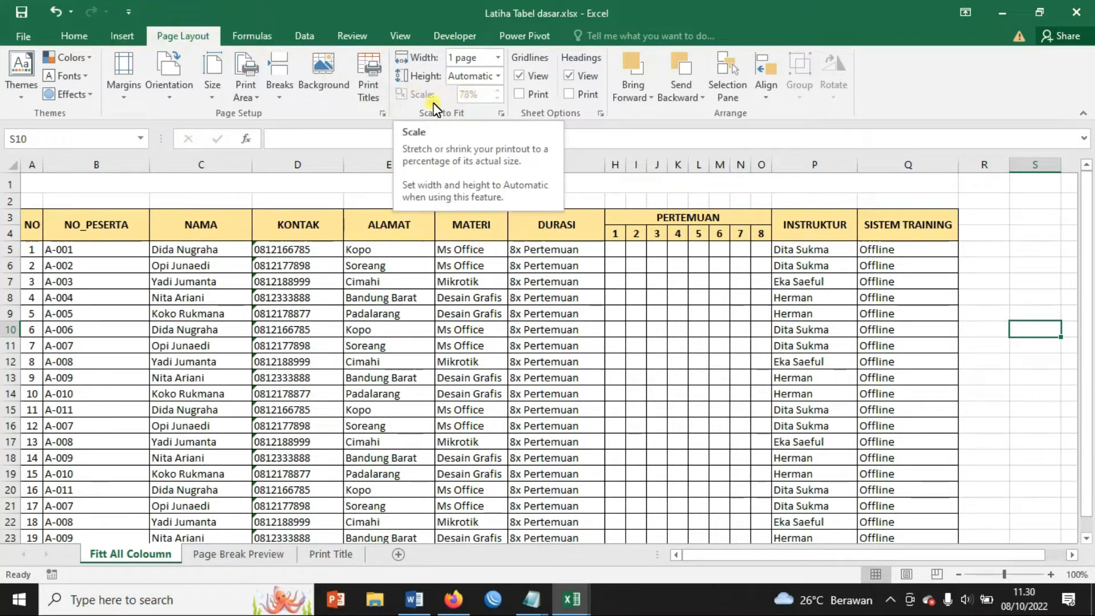
Switch to the Notepad outline, highlight the topic "2. Fit All Coloumn One Page" and minimize it again
left_click(532, 599)
left_click(492, 534)
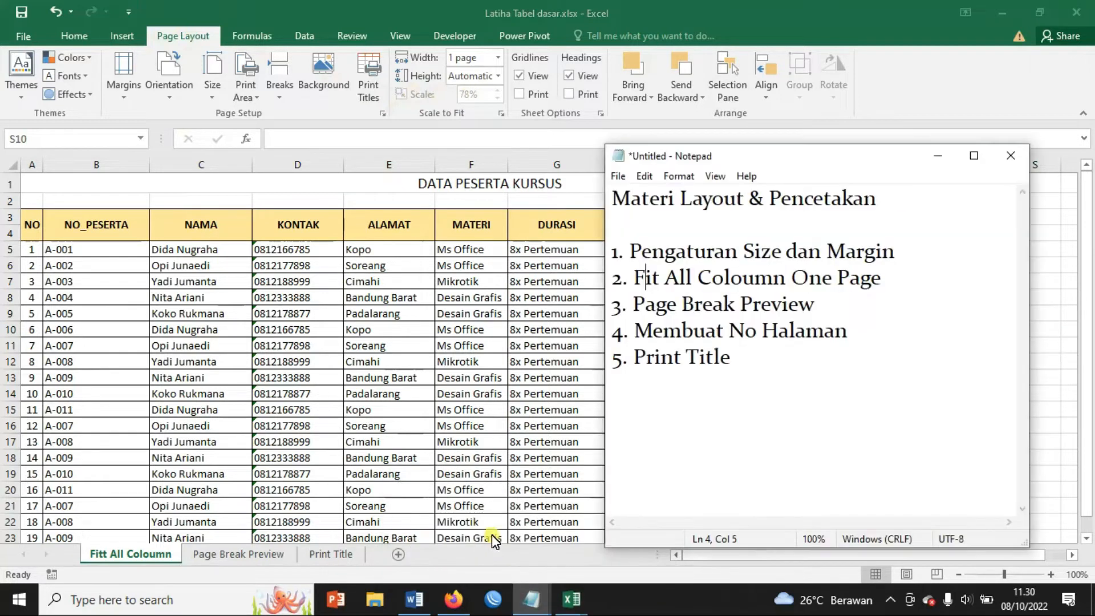
left_click_drag(881, 282, 604, 278)
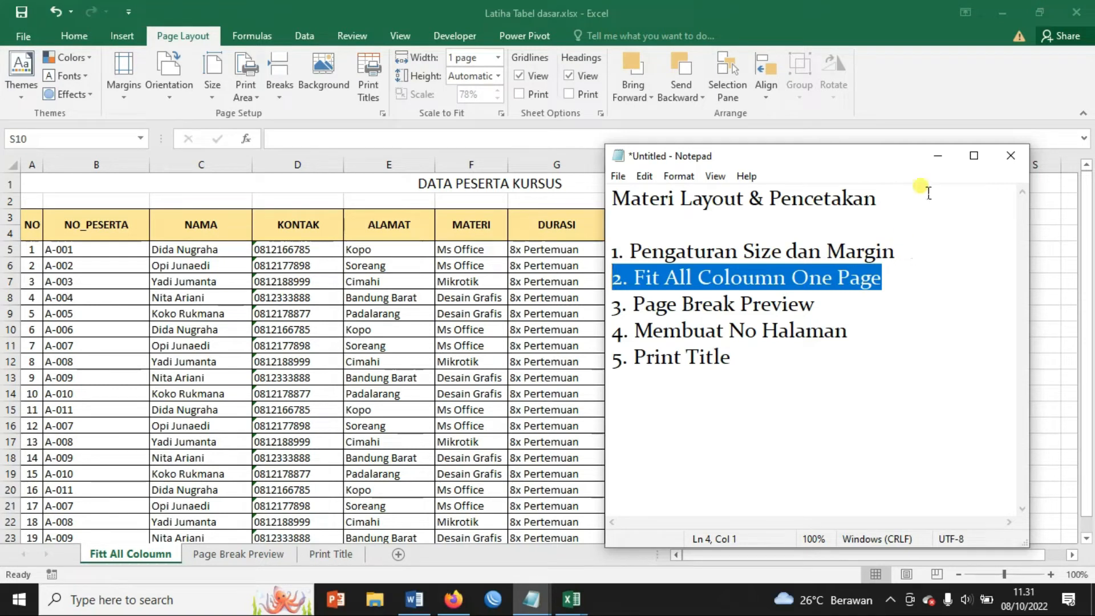
left_click(938, 156)
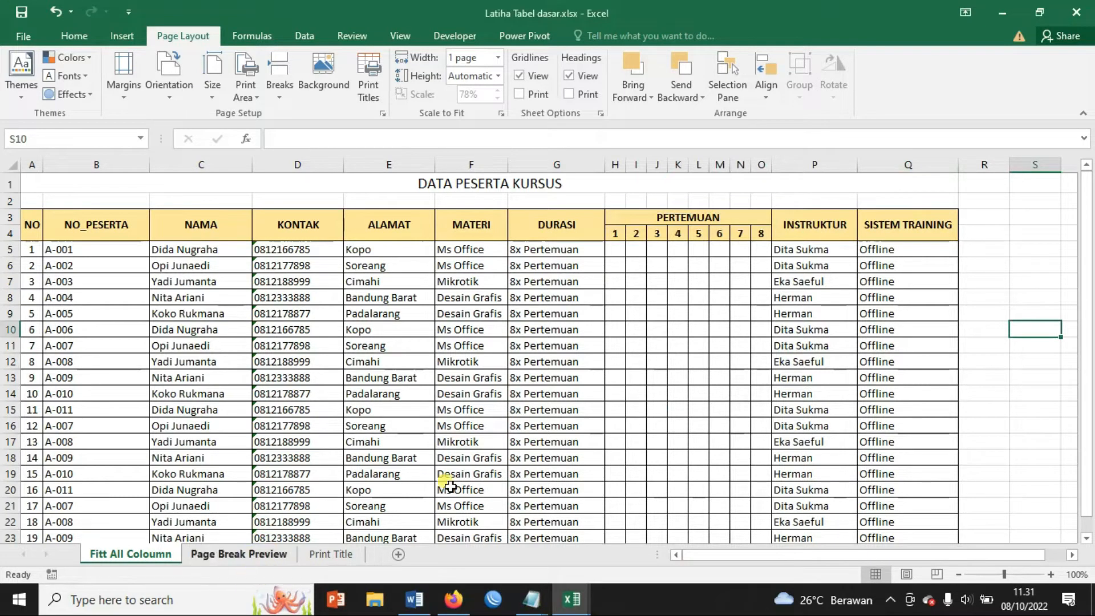
Open the Page Break Preview sheet and review its monthly training tables starting from October 2022
left_click(239, 553)
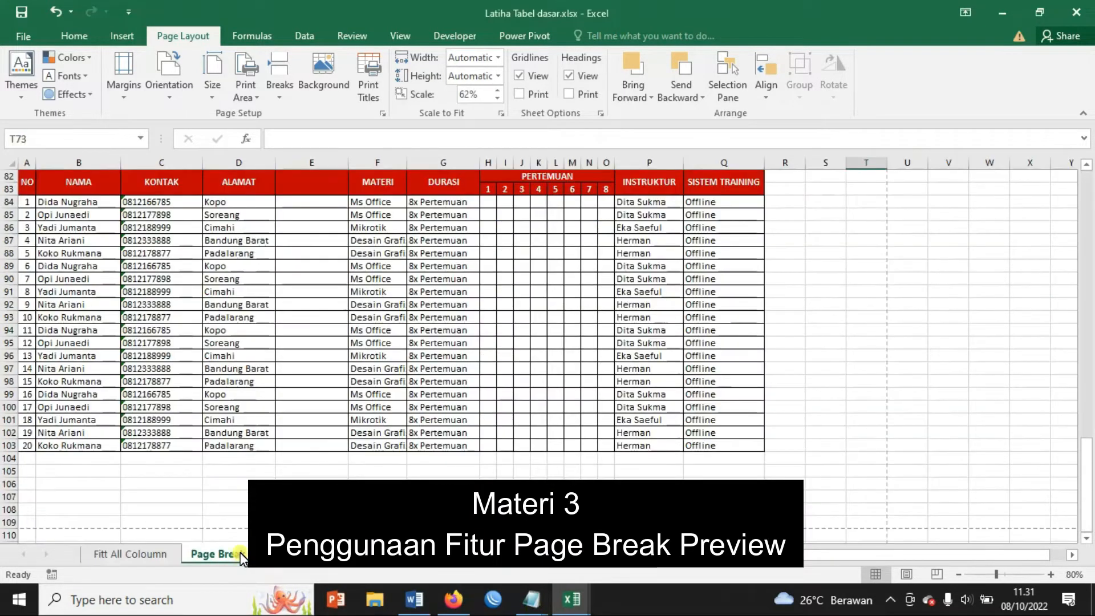
scroll(721, 375, "up", 8)
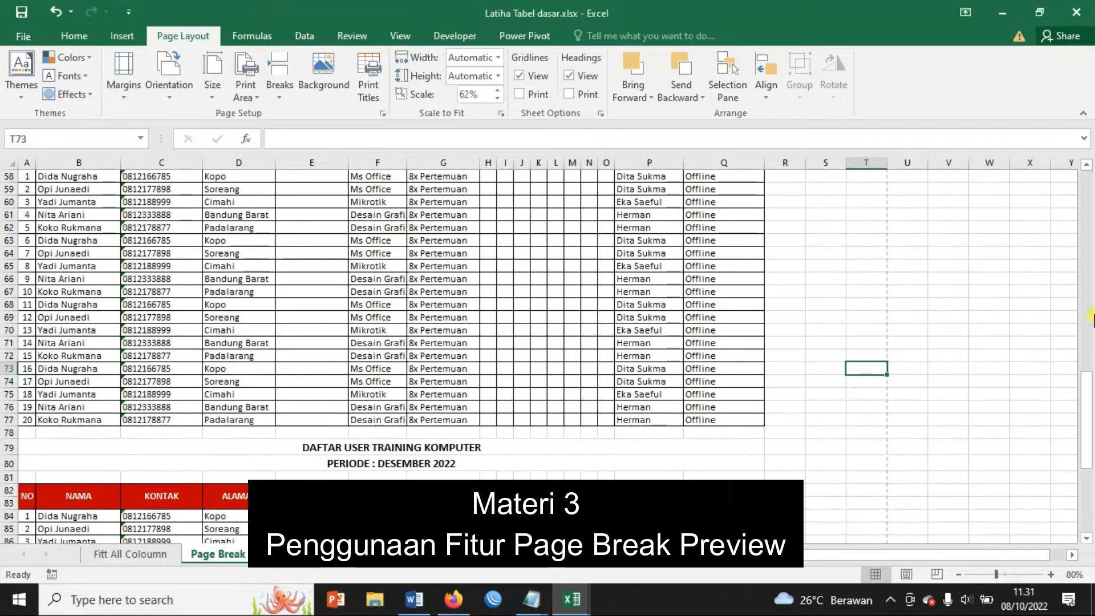
left_click_drag(1086, 464, 1086, 245)
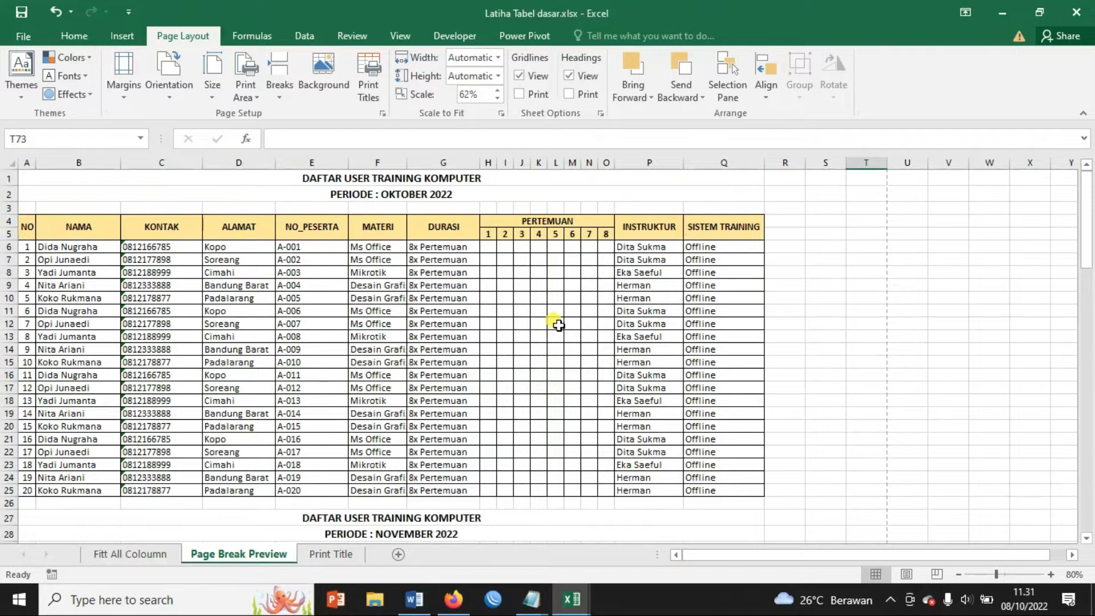
scroll(562, 321, "down", 2)
scroll(564, 321, "up", 2)
Check in the print preview how the monthly tables are split across both pages, and return to the sheet
left_click(28, 35)
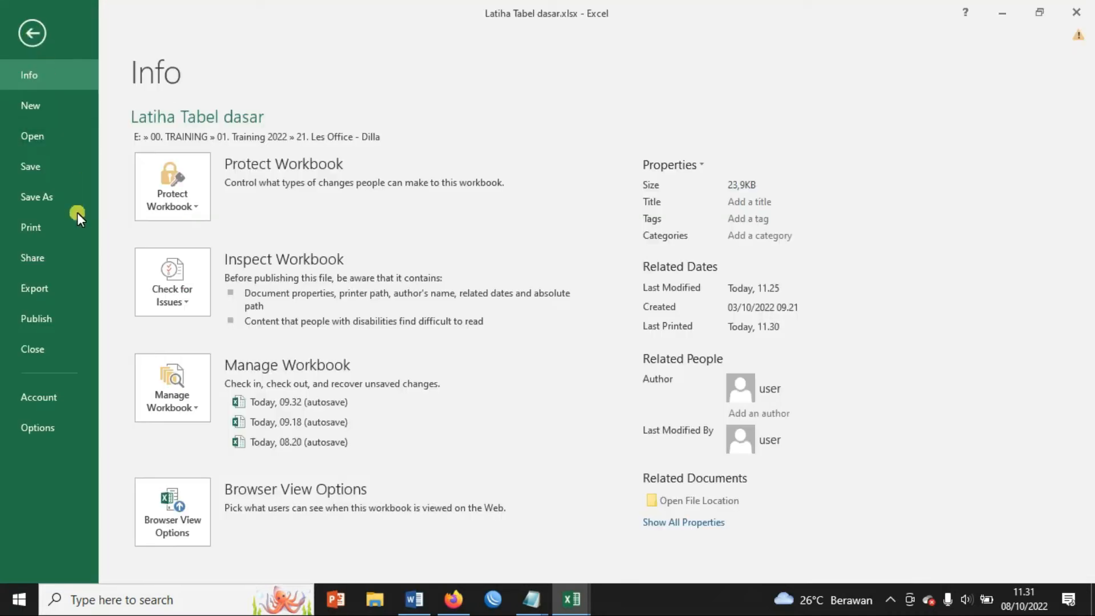
left_click(36, 225)
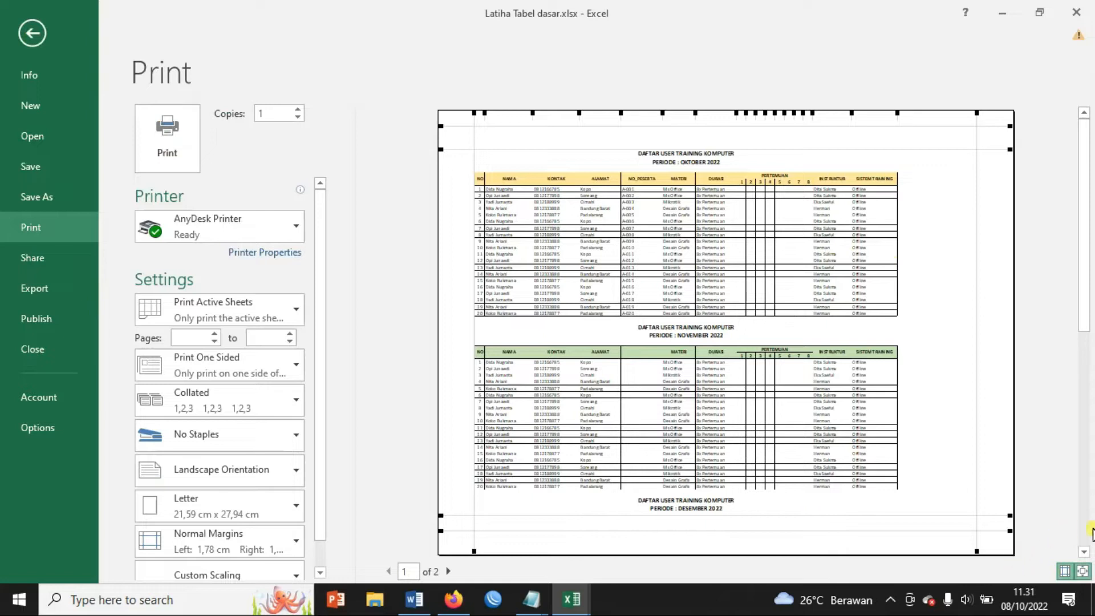
left_click(1084, 553)
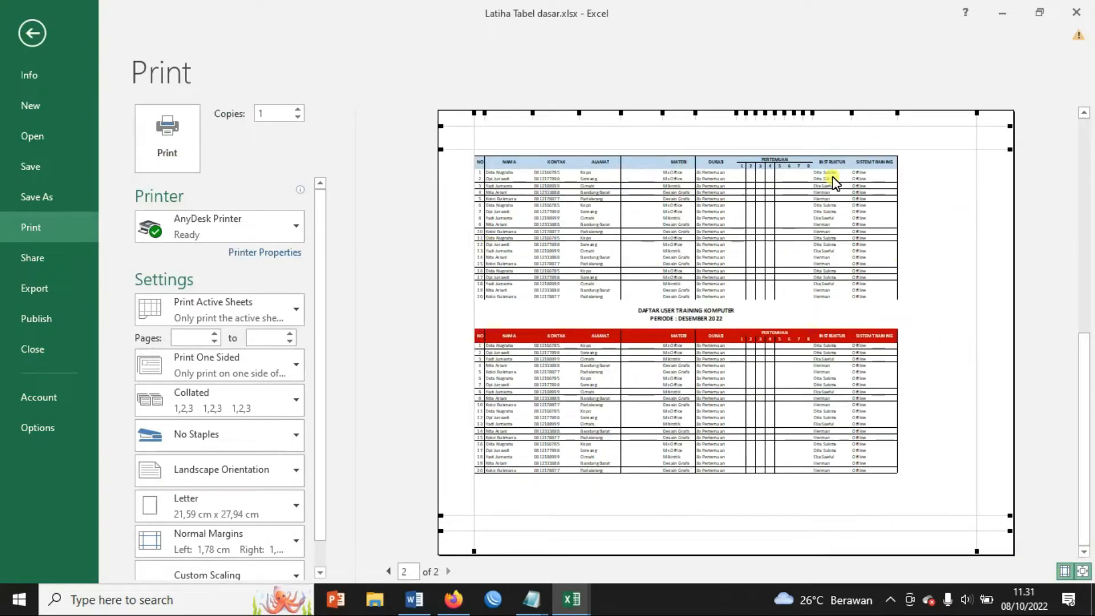
left_click(33, 33)
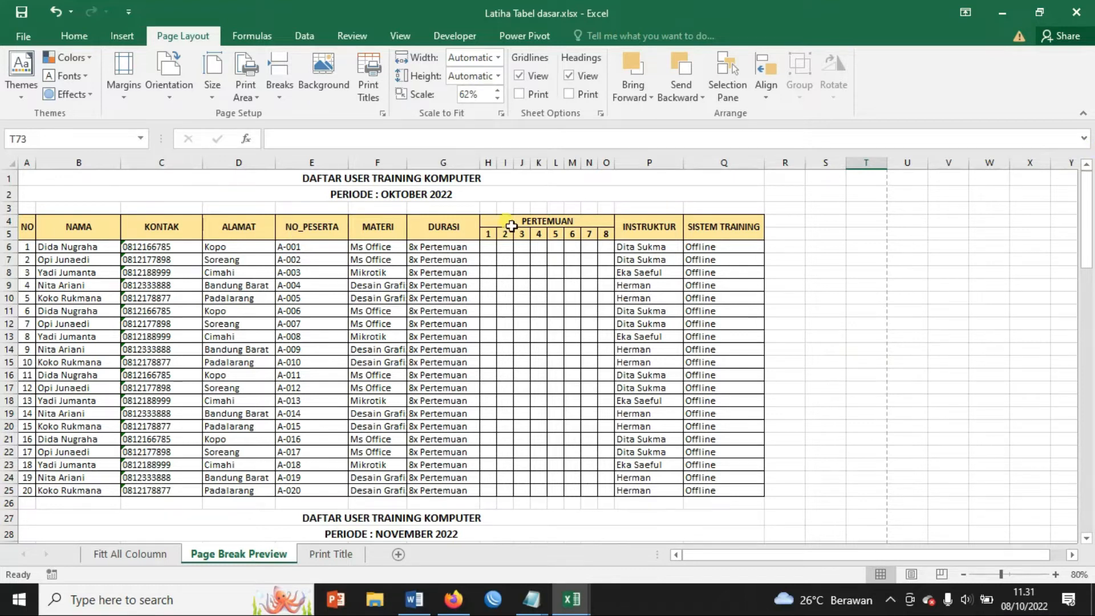
Show the sheet in page break preview and move the first page break to just above the November 2022 title in row 27
left_click(406, 37)
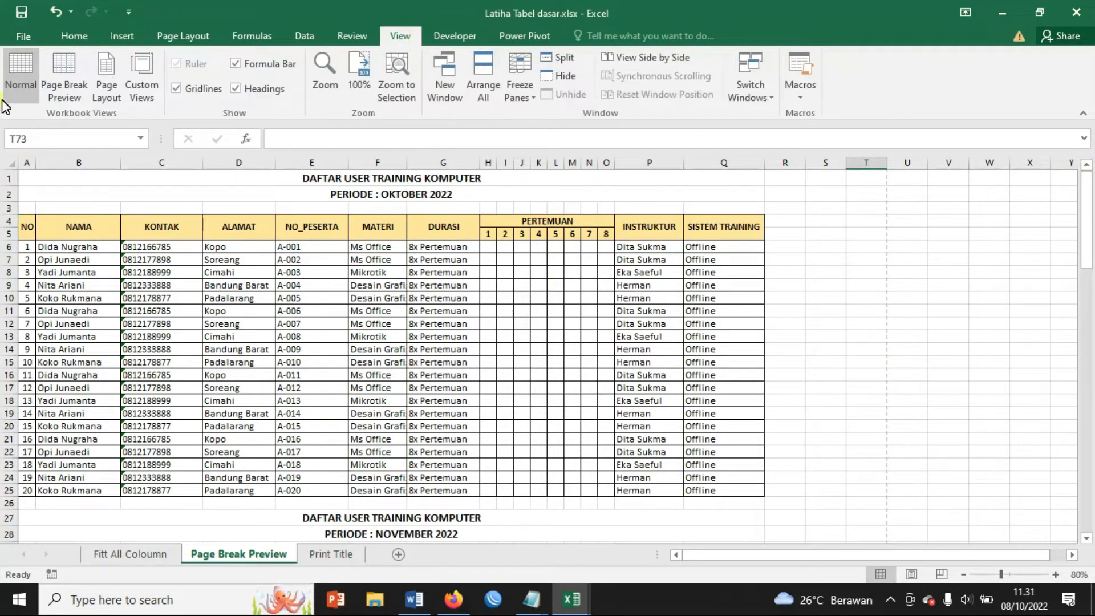
left_click(63, 82)
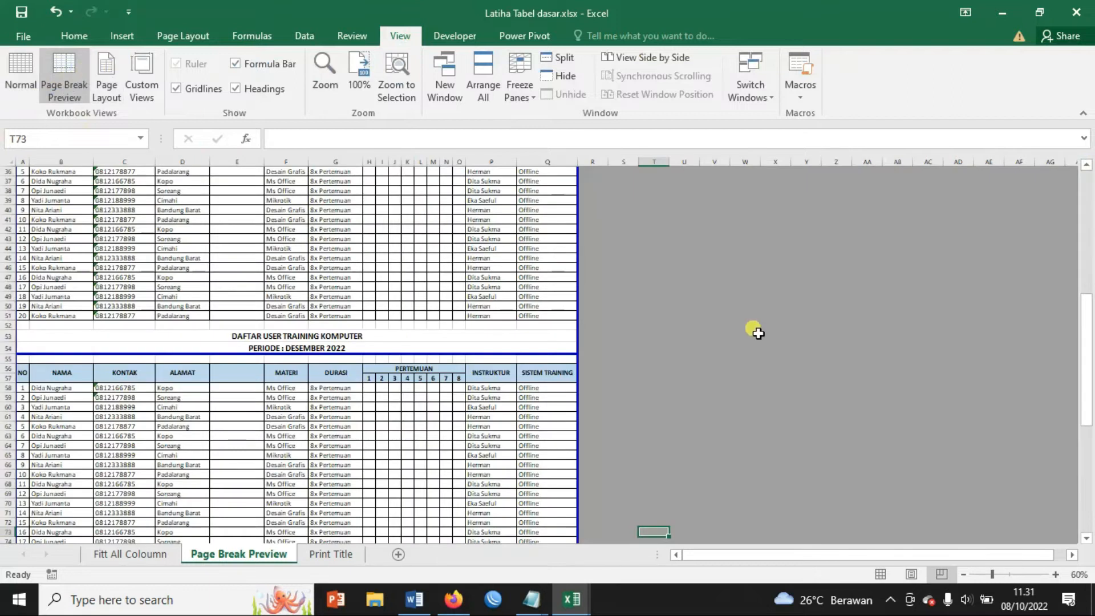
scroll(884, 336, "up", 12)
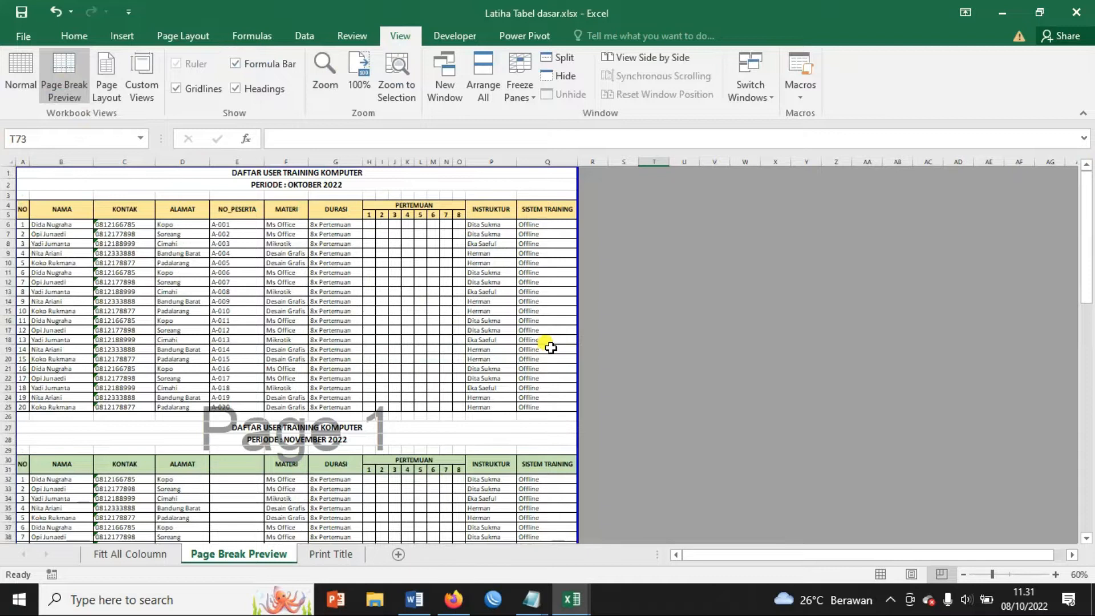
scroll(550, 347, "down", 6)
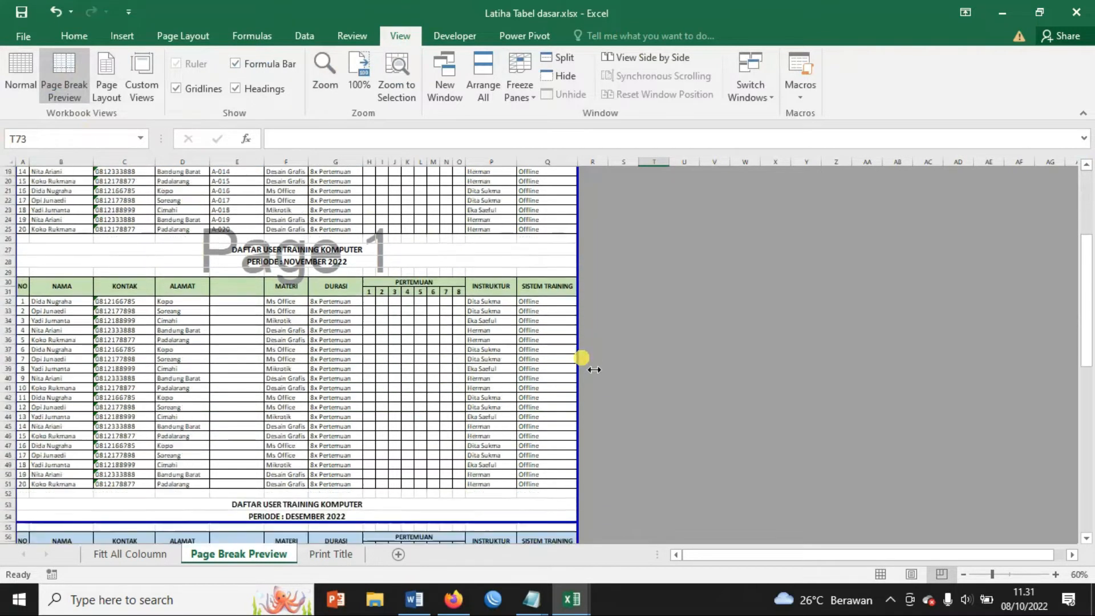
scroll(593, 370, "down", 1)
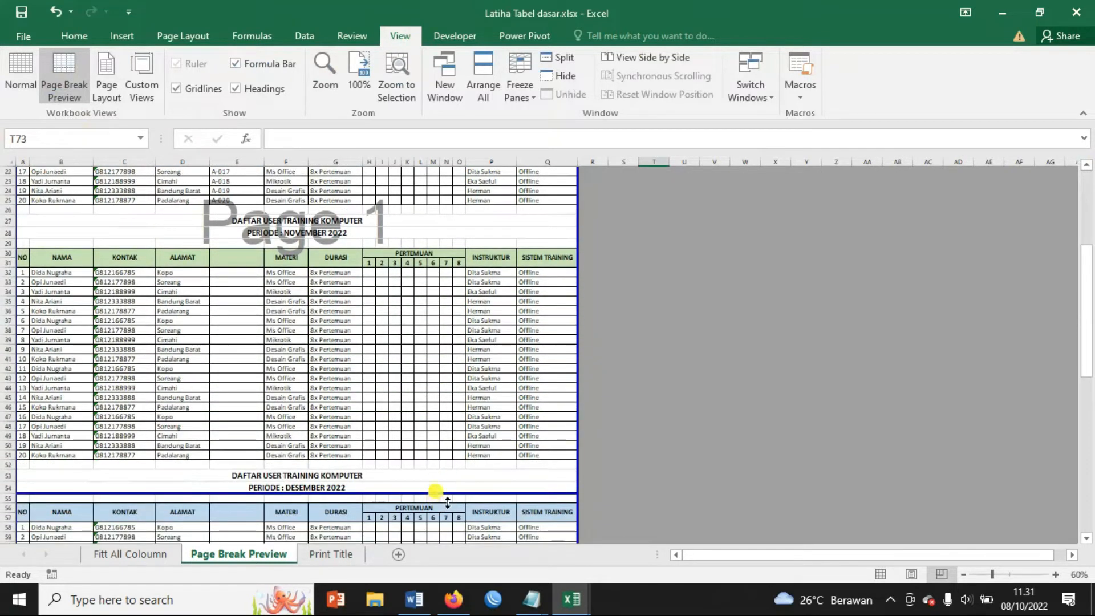
scroll(371, 337, "up", 4)
scroll(423, 457, "down", 3)
left_click_drag(434, 523, 433, 245)
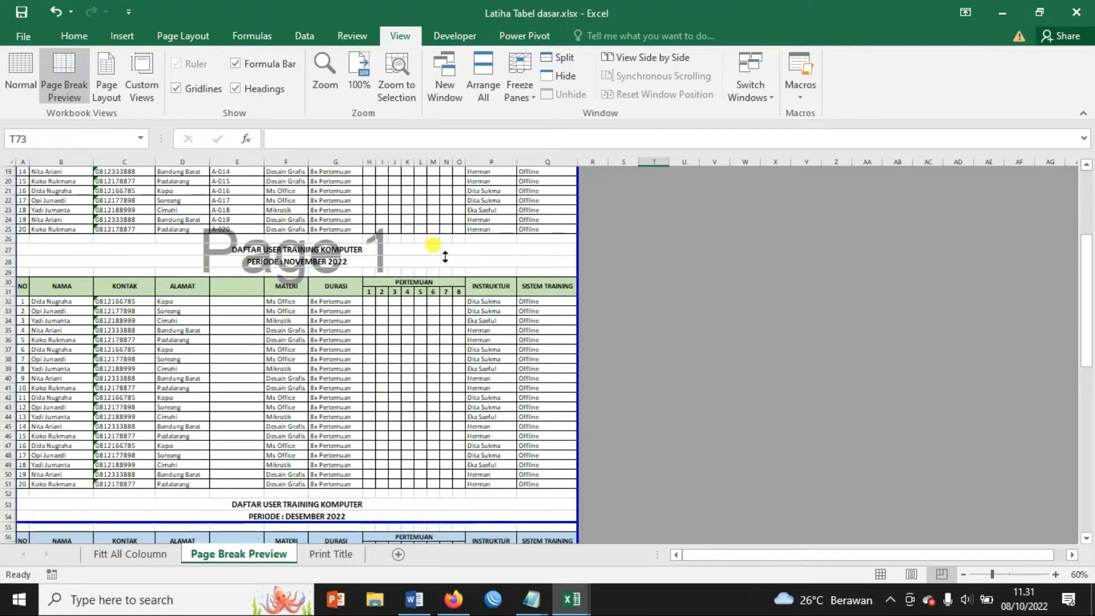
Move the next page break up to just above the title in row 53, before the blue-headed table
scroll(449, 276, "down", 10)
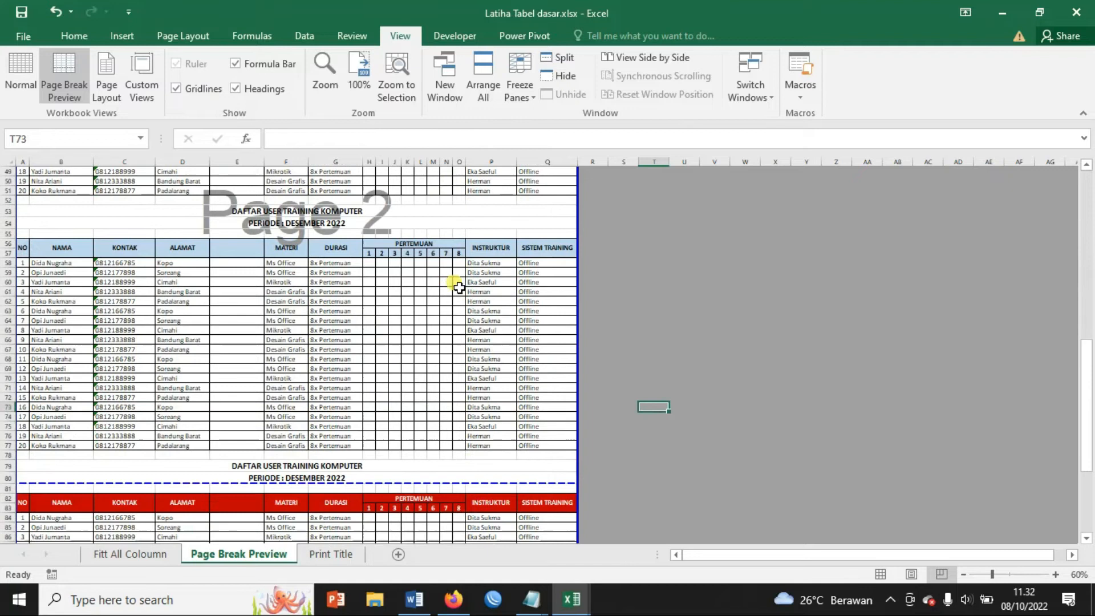
left_click_drag(464, 497, 484, 215)
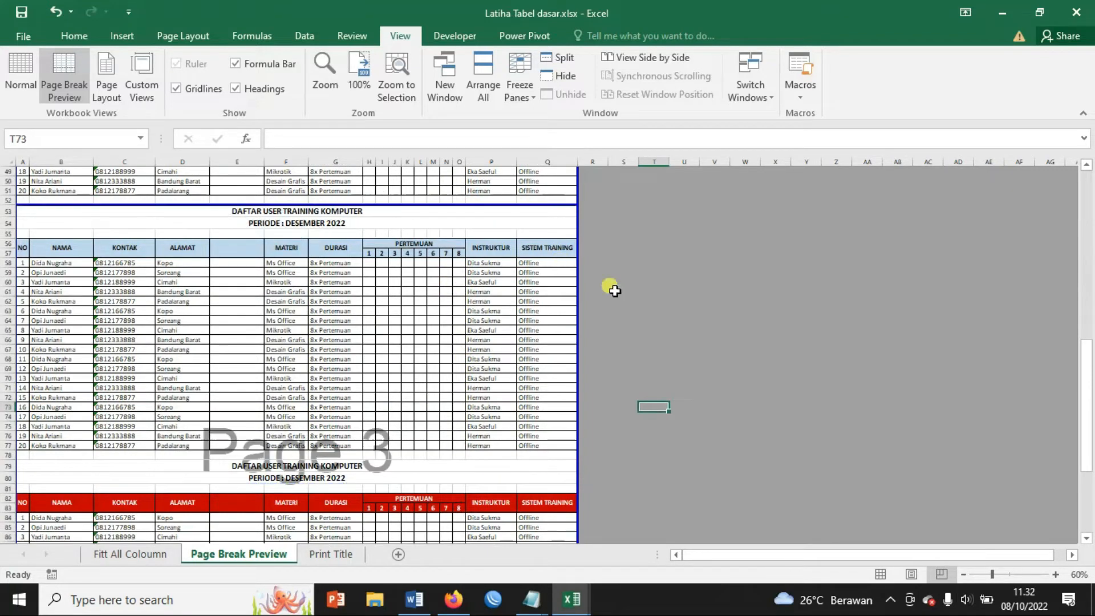
scroll(501, 318, "up", 14)
scroll(420, 241, "down", 15)
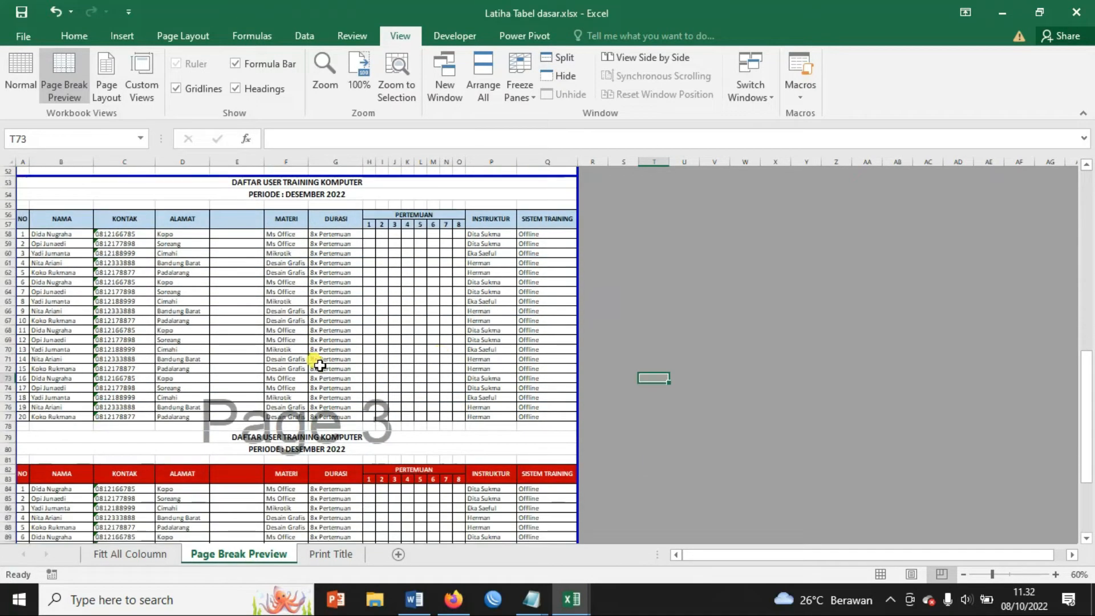
Try to separate the red-headed last table by moving the print area's lower boundary up to just above row 79
scroll(399, 373, "down", 10)
scroll(429, 421, "up", 4)
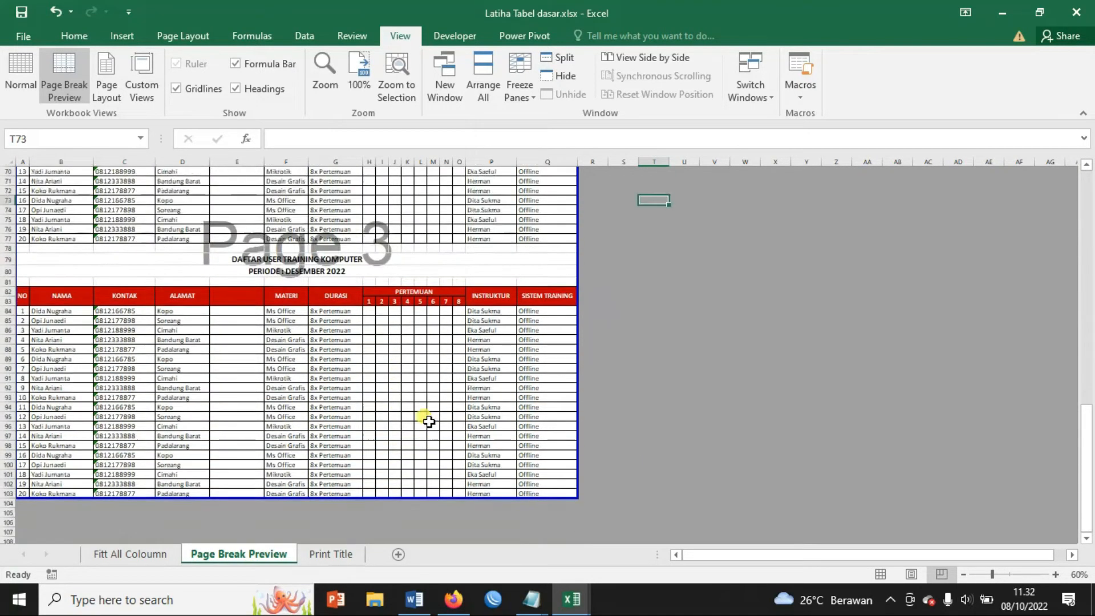
scroll(429, 421, "down", 2)
left_click_drag(437, 451, 435, 196)
scroll(447, 210, "up", 7)
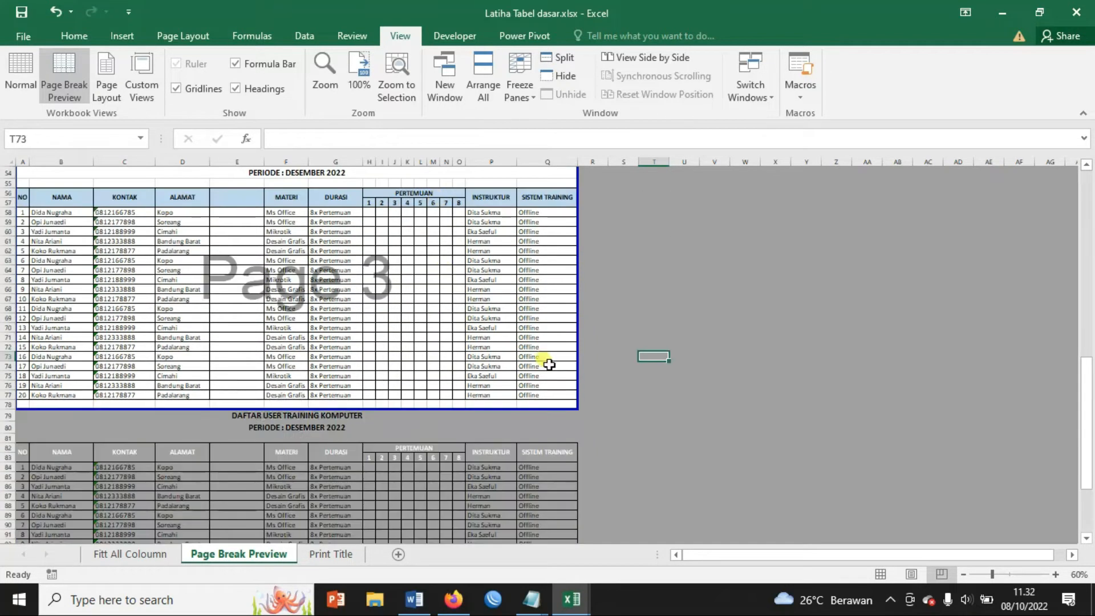
scroll(549, 364, "down", 5)
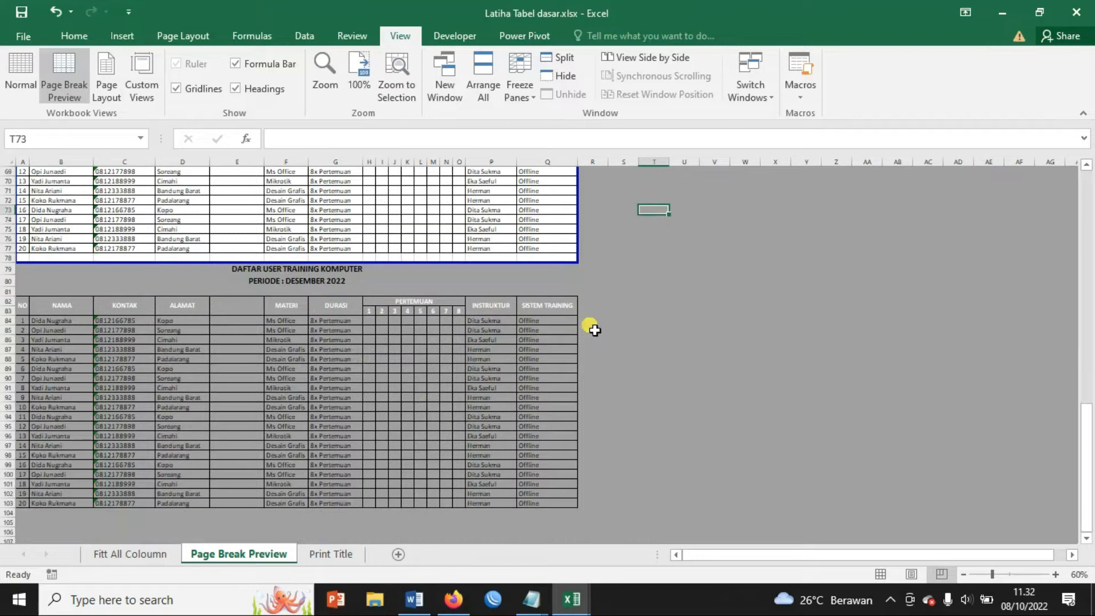
Extend the print area's lower boundary down to row 104 to include the red-headed last table
scroll(593, 329, "down", 1)
left_click_drag(463, 245, 633, 477)
scroll(633, 476, "down", 1)
scroll(633, 477, "down", 6)
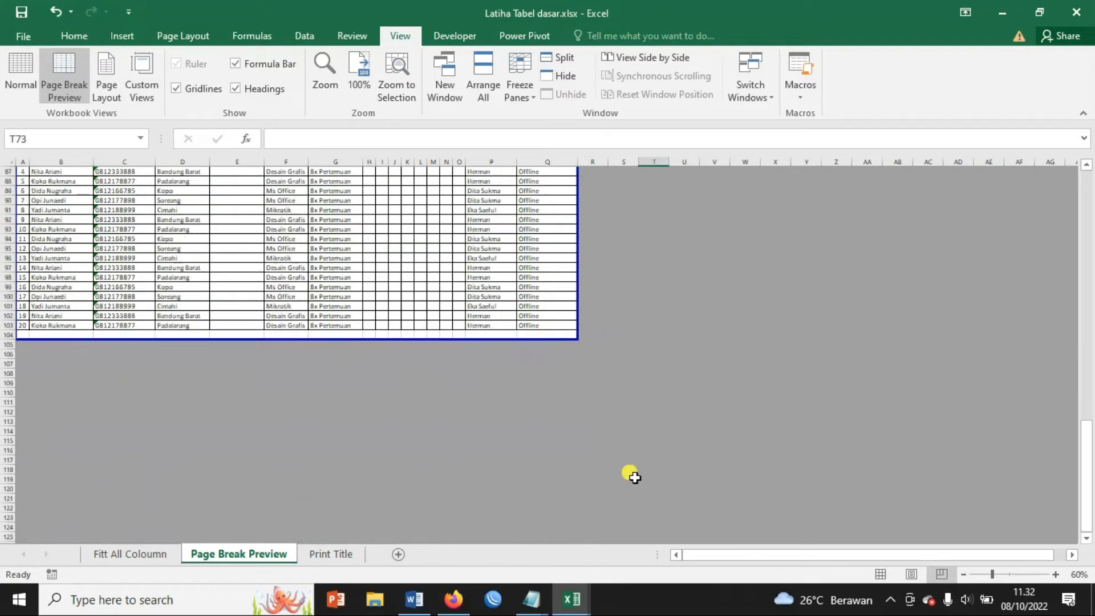
Extend the print area further into the empty rows below, and move the automatic page break to just above the title in row 79
left_click_drag(418, 291, 433, 520)
scroll(538, 448, "down", 14)
scroll(538, 446, "up", 6)
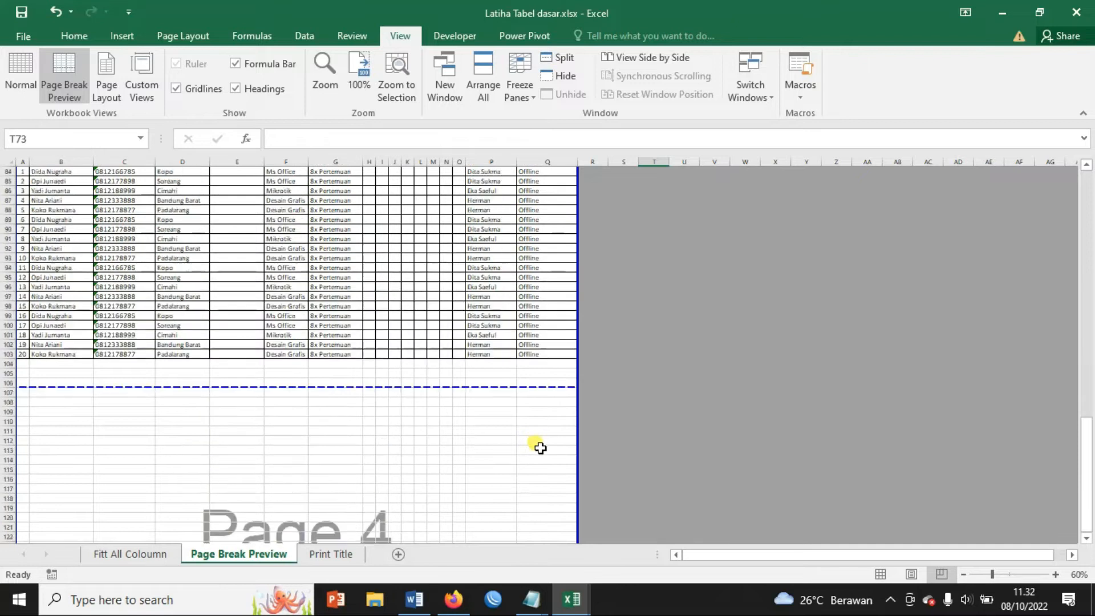
left_click_drag(485, 450, 482, 175)
scroll(606, 347, "up", 1)
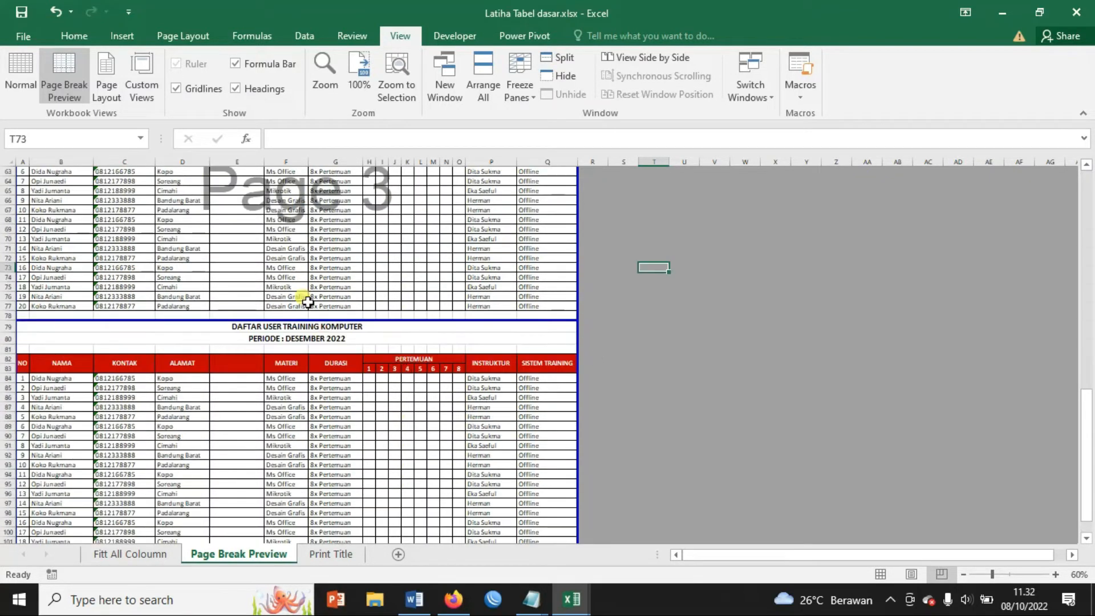
Move the page break in the empty rows up to just below row 104, and shrink the print area to end there
scroll(435, 345, "down", 11)
scroll(488, 442, "up", 3)
scroll(423, 536, "down", 3)
scroll(516, 490, "up", 2)
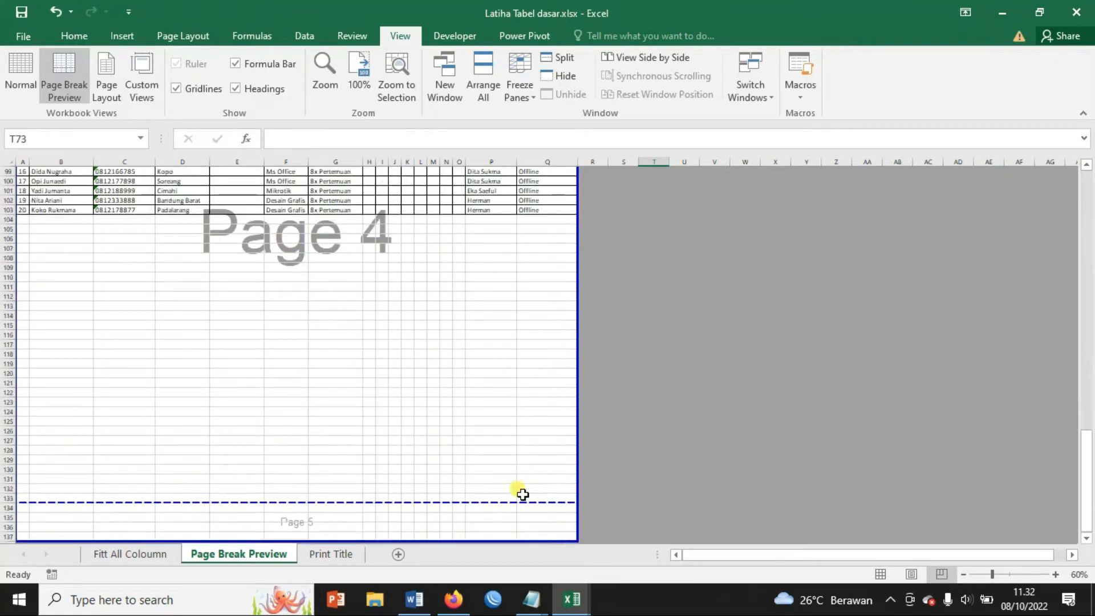
left_click_drag(516, 504, 396, 489)
scroll(447, 496, "down", 10)
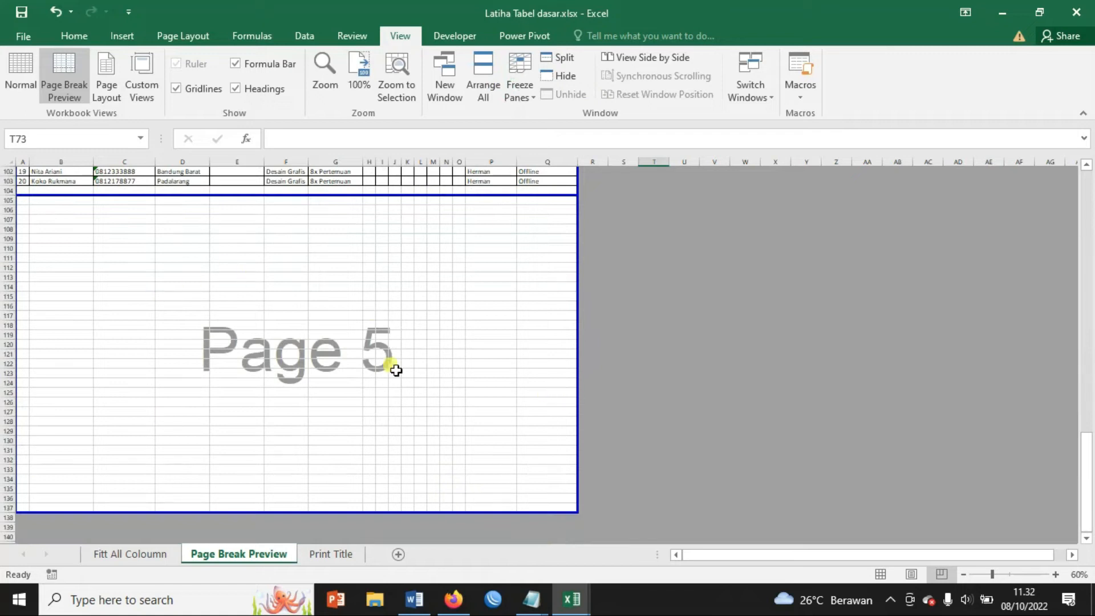
left_click_drag(473, 512, 485, 222)
Review the page divisions on the sheet and go through every page in the print preview
scroll(716, 331, "up", 20)
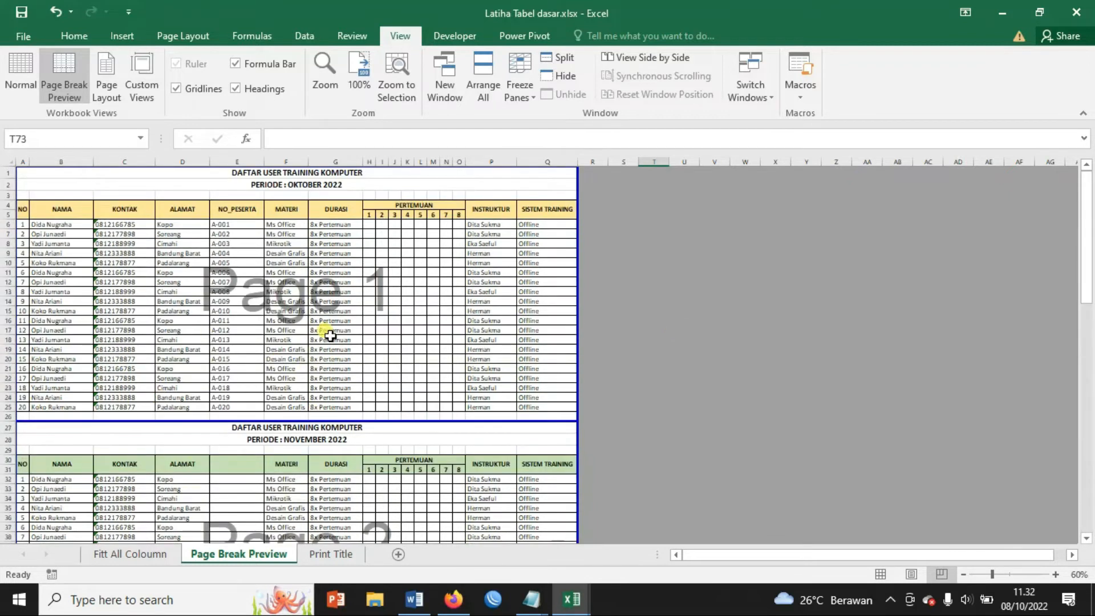
scroll(432, 357, "down", 20)
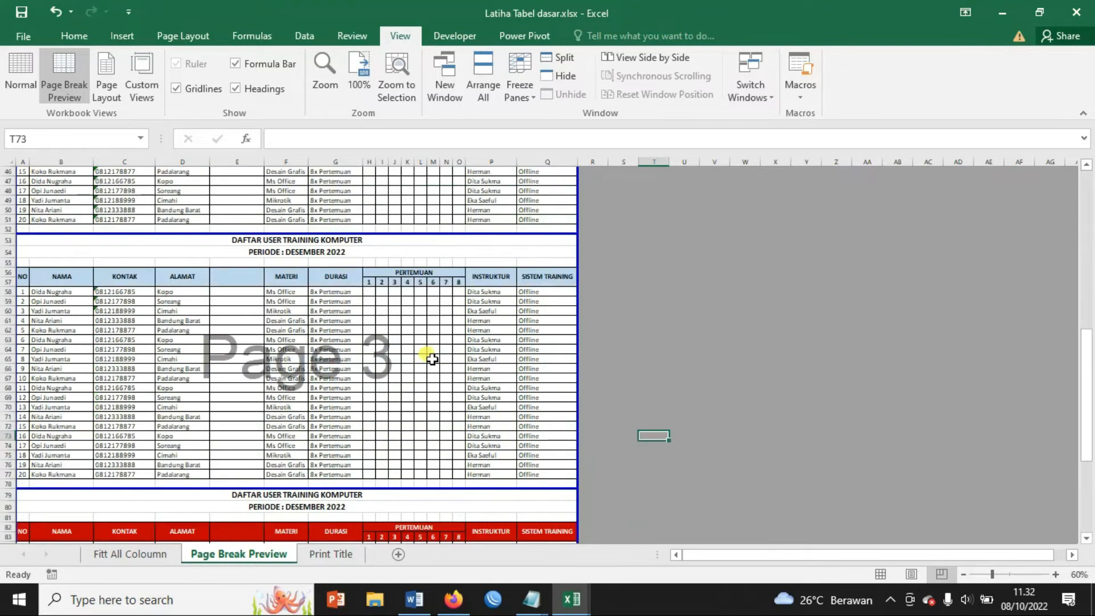
left_click(20, 36)
left_click(42, 228)
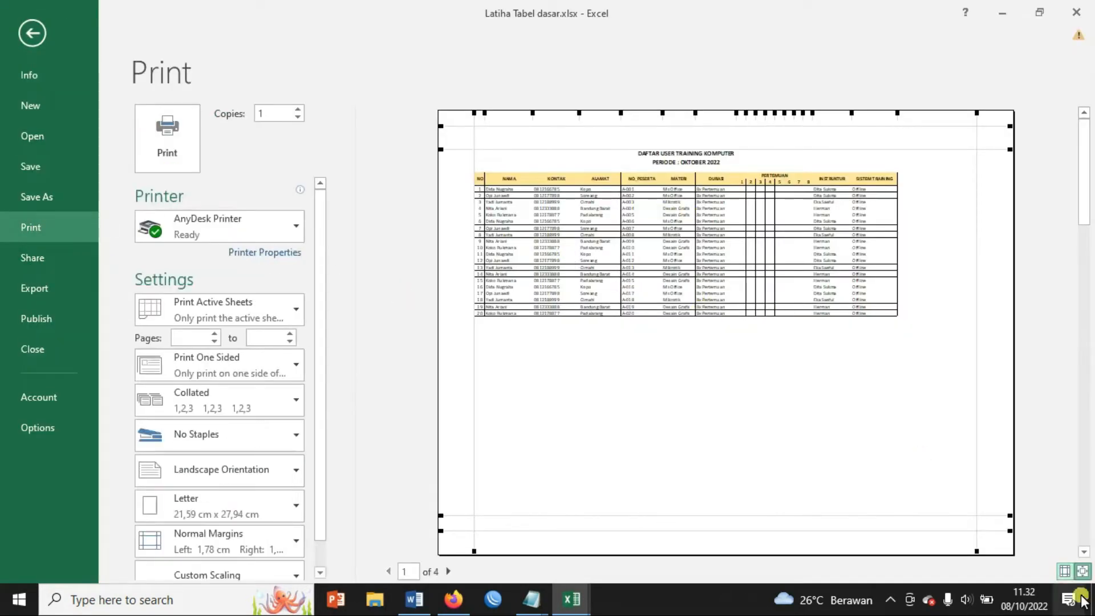
left_click(1084, 552)
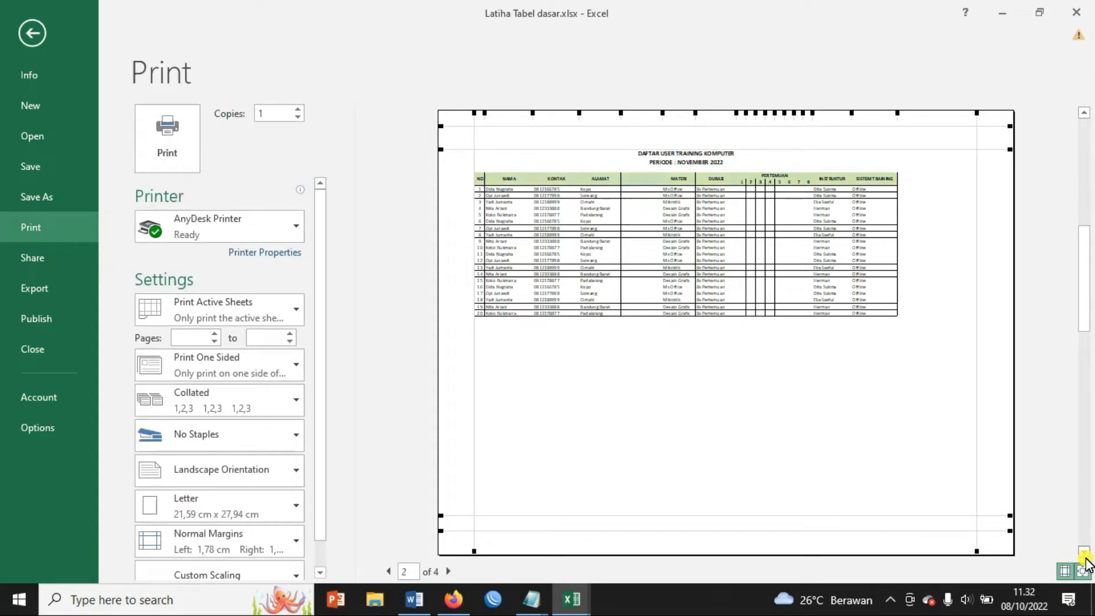
left_click(1084, 552)
left_click(1084, 553)
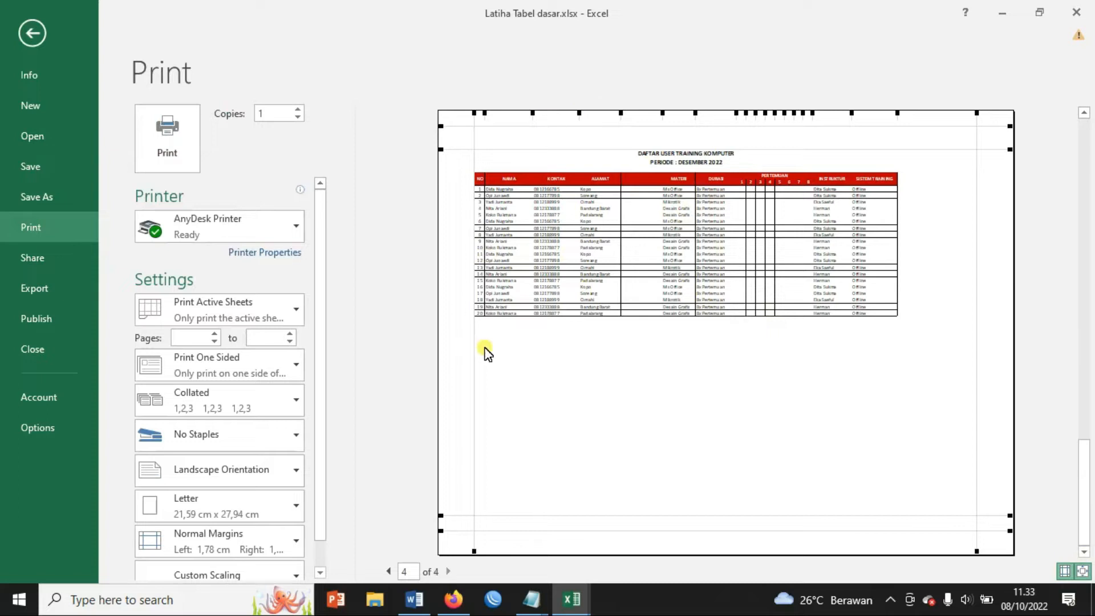
Center the printed tables horizontally on the page in Page Setup, and return to the worksheet
left_click_drag(321, 421, 313, 562)
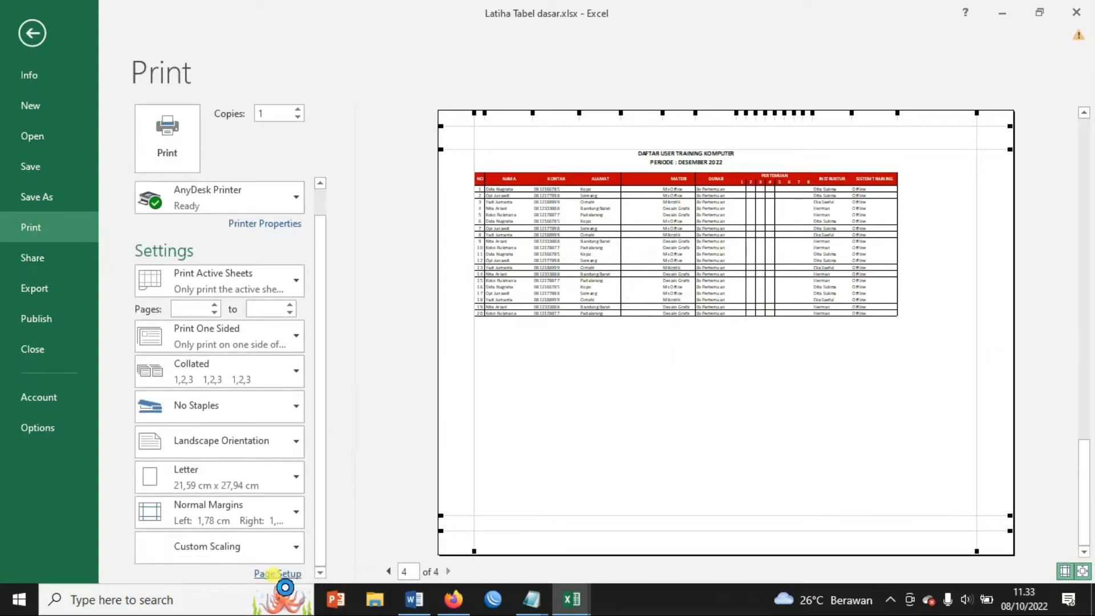
left_click(279, 573)
left_click(553, 120)
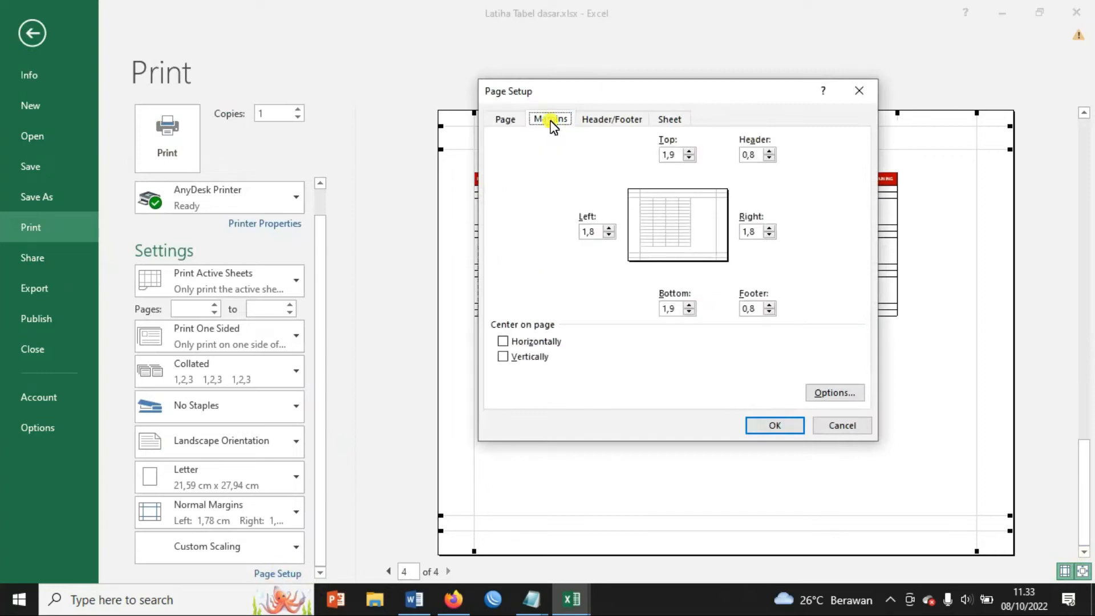
left_click(524, 342)
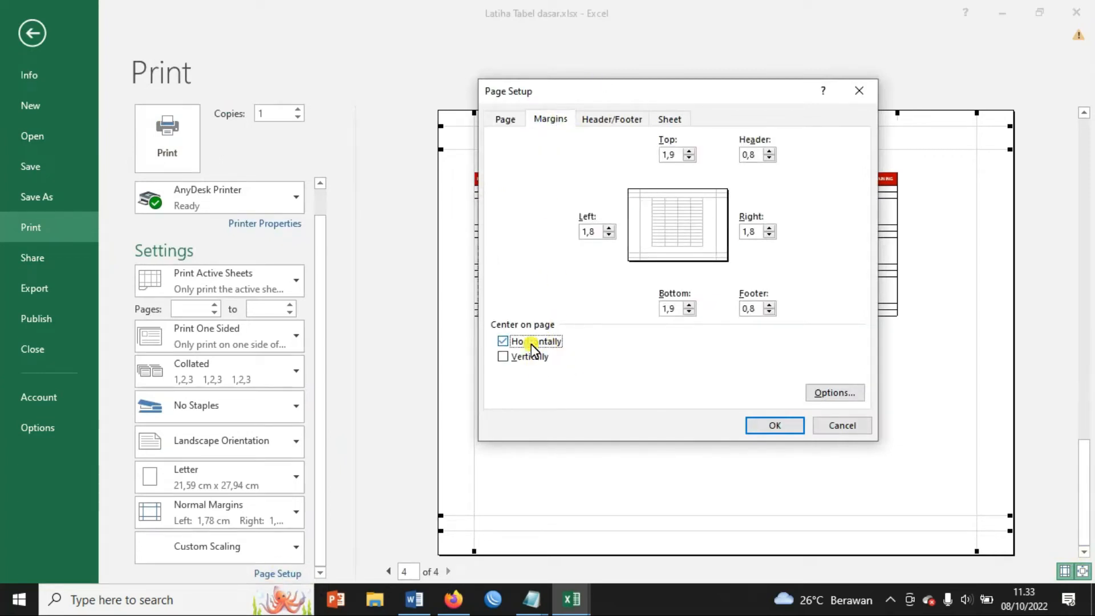
left_click(771, 425)
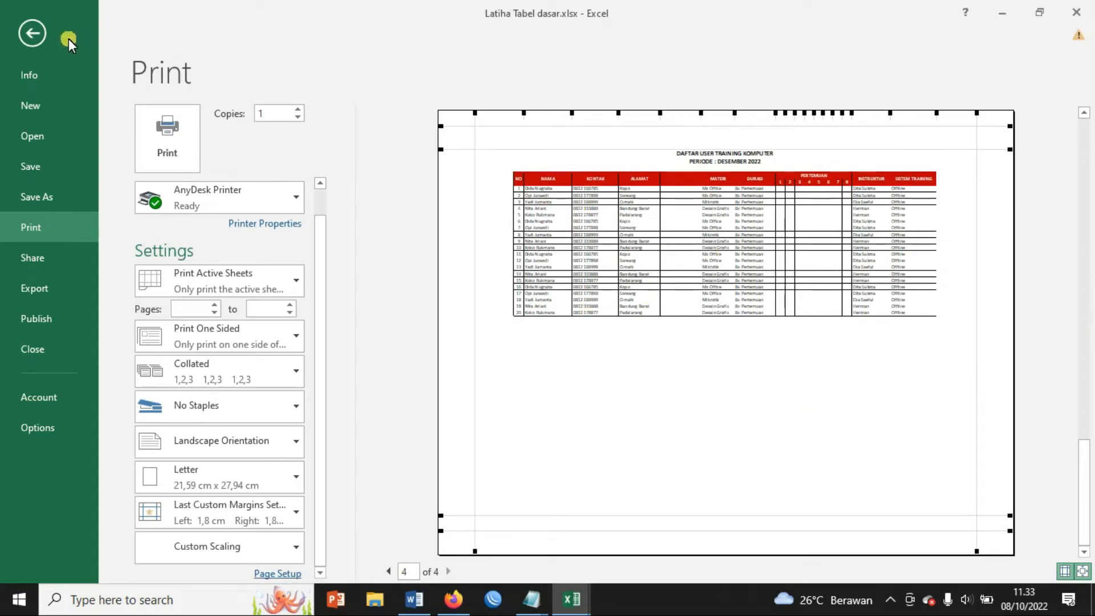
left_click(32, 32)
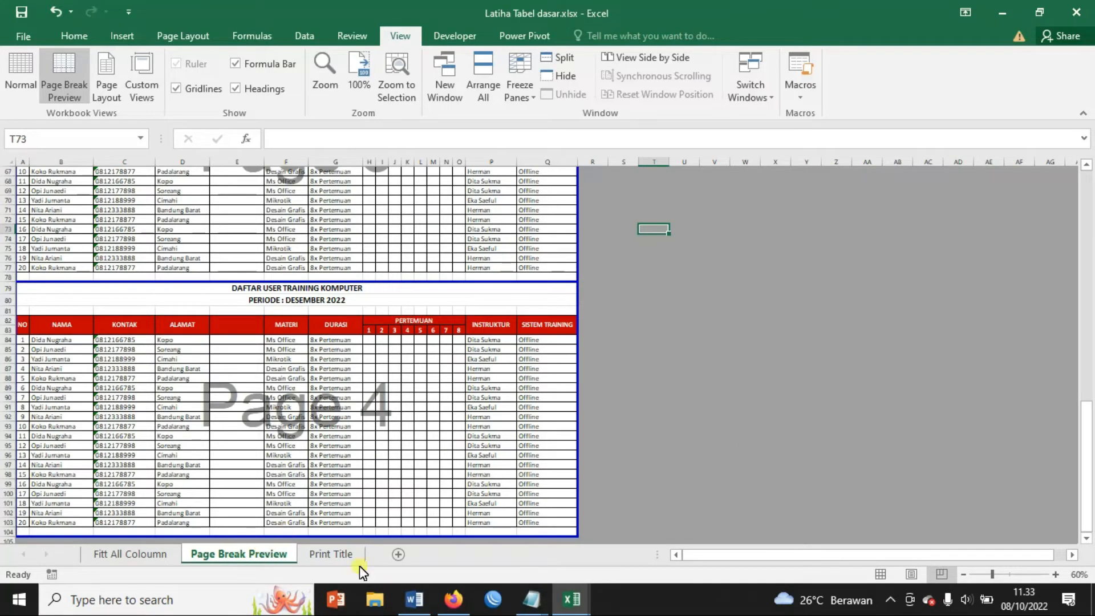
Switch to the Print Title sheet and check in the print preview whether page 2 carries the table header
left_click(331, 553)
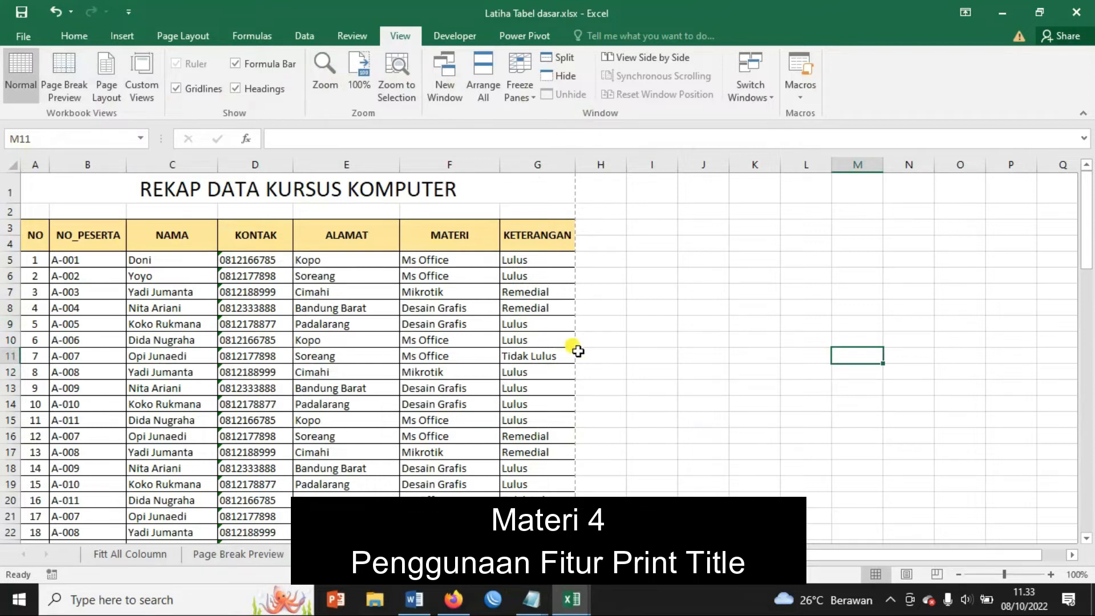
left_click(23, 33)
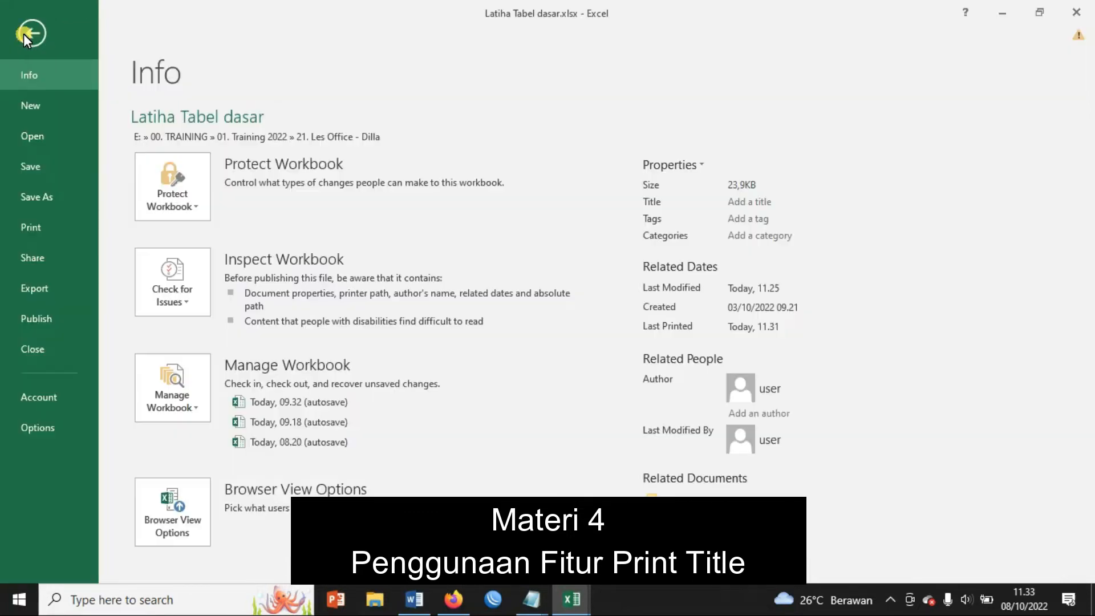
left_click(40, 227)
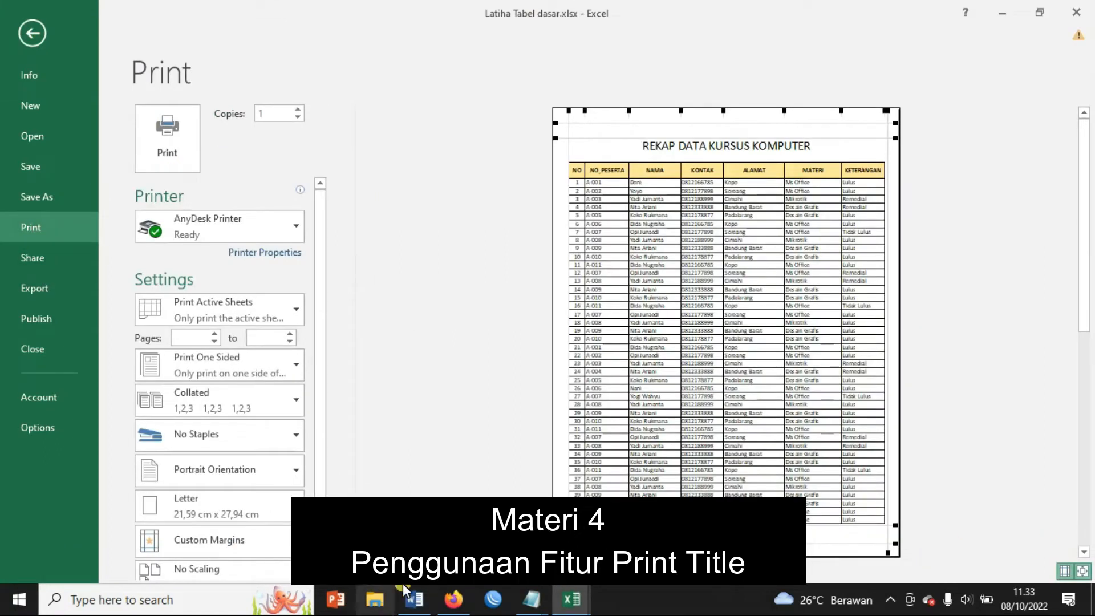
left_click(1083, 552)
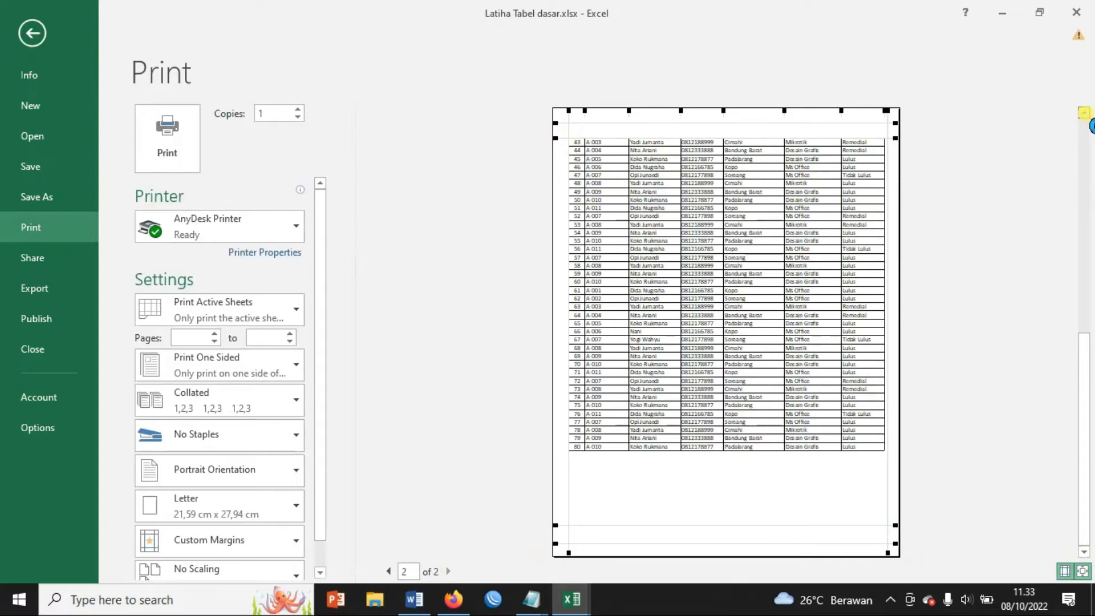
left_click(1084, 113)
left_click(32, 32)
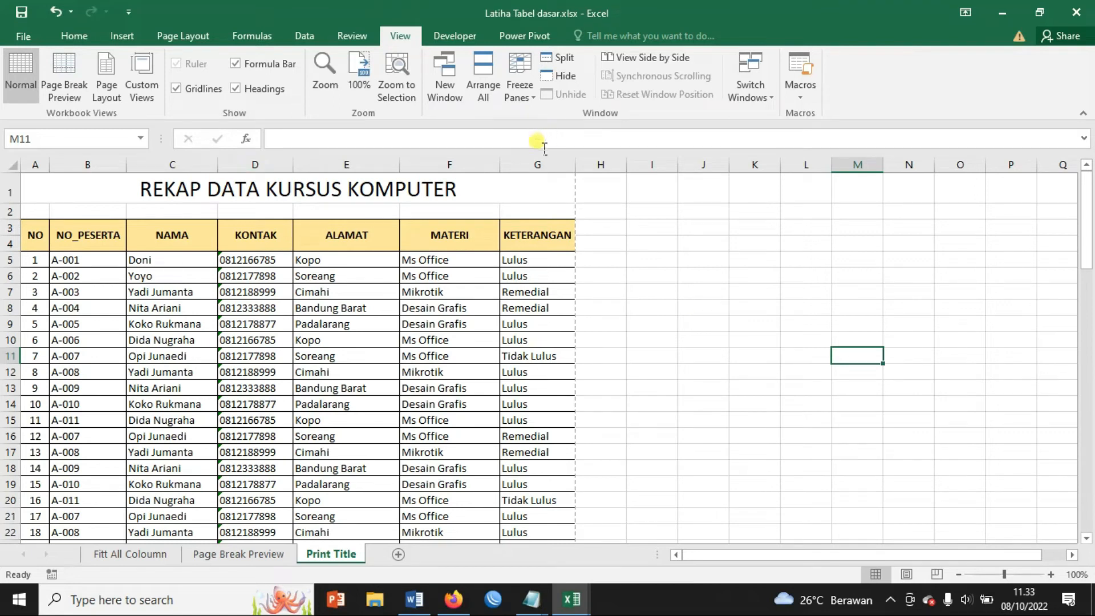
Set the table's header rows $3:$4 as the rows to repeat at top on every printed page
left_click(186, 33)
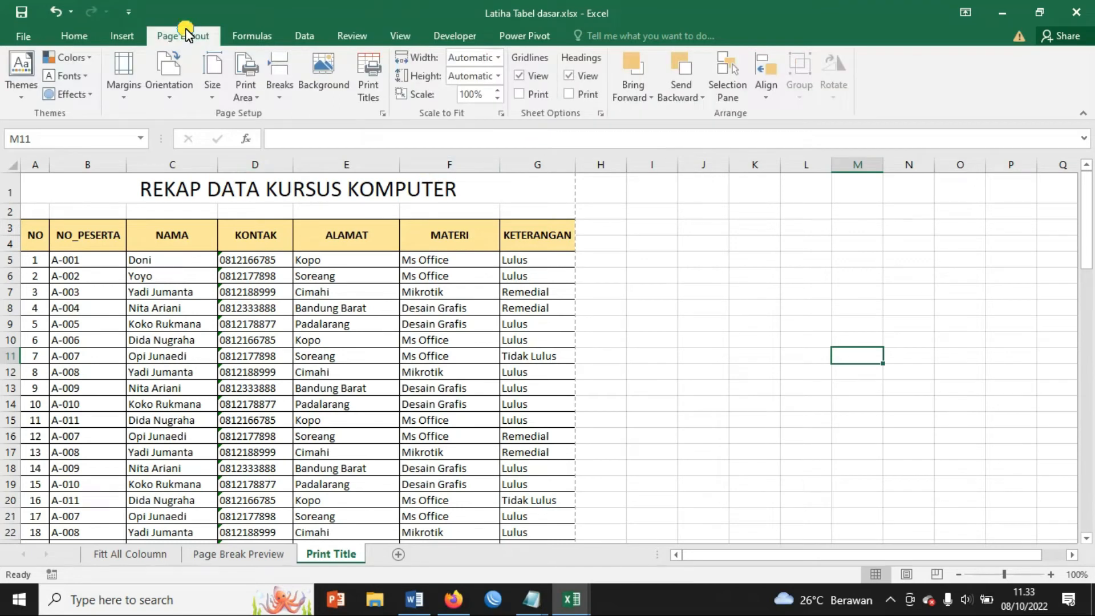
left_click(368, 78)
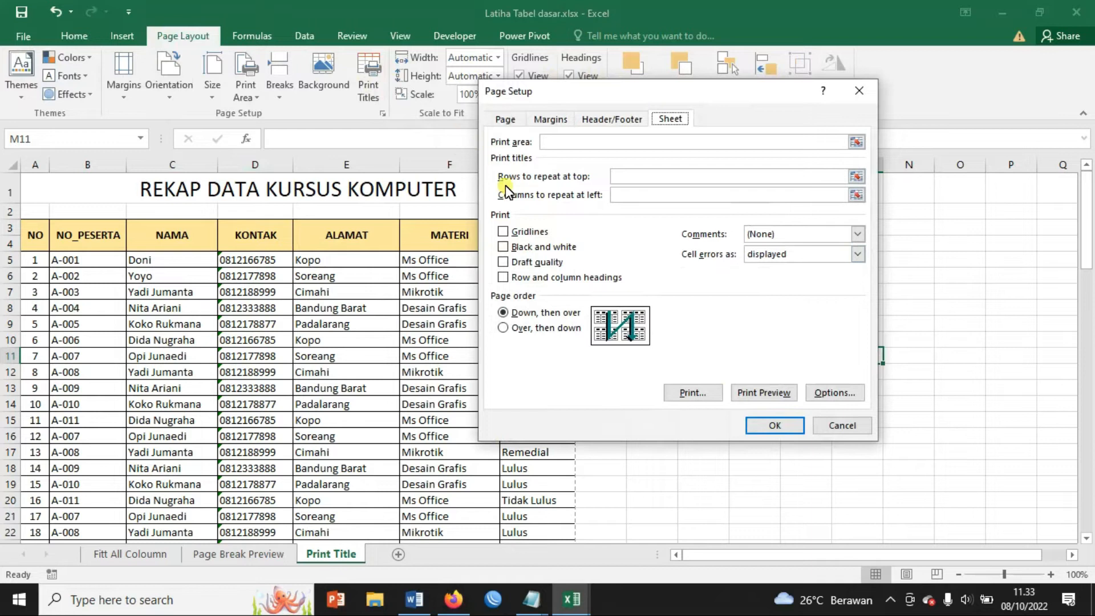
left_click(635, 180)
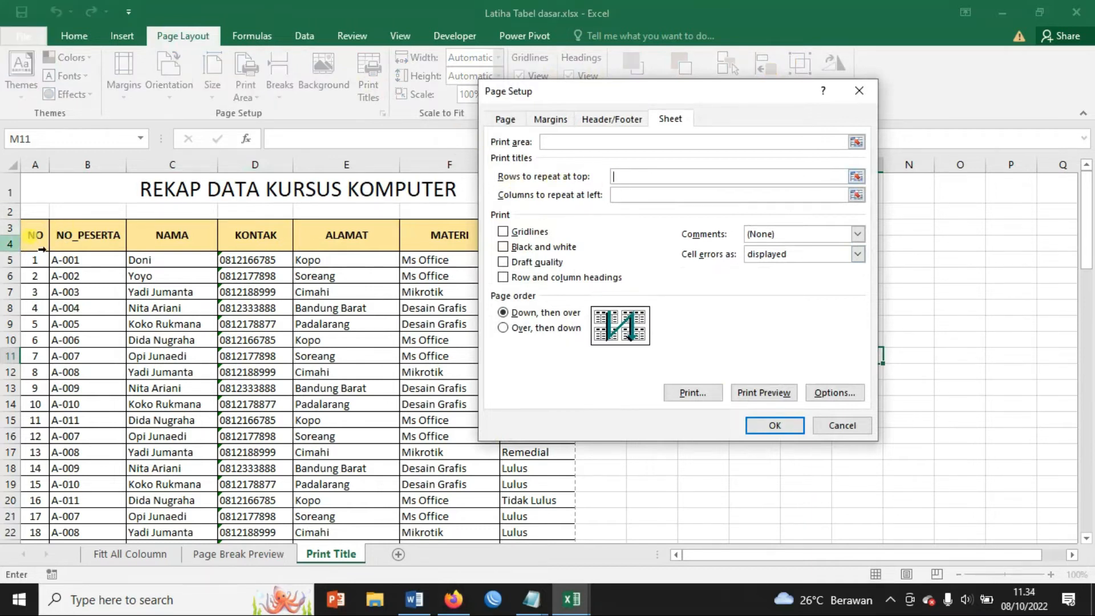
left_click_drag(41, 234, 43, 250)
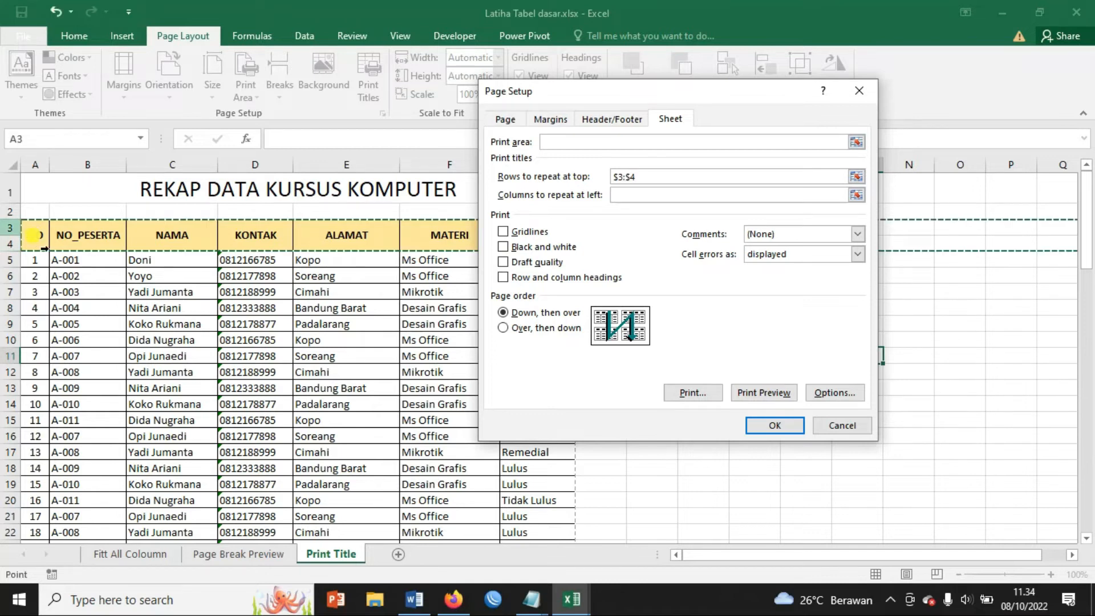
left_click(785, 428)
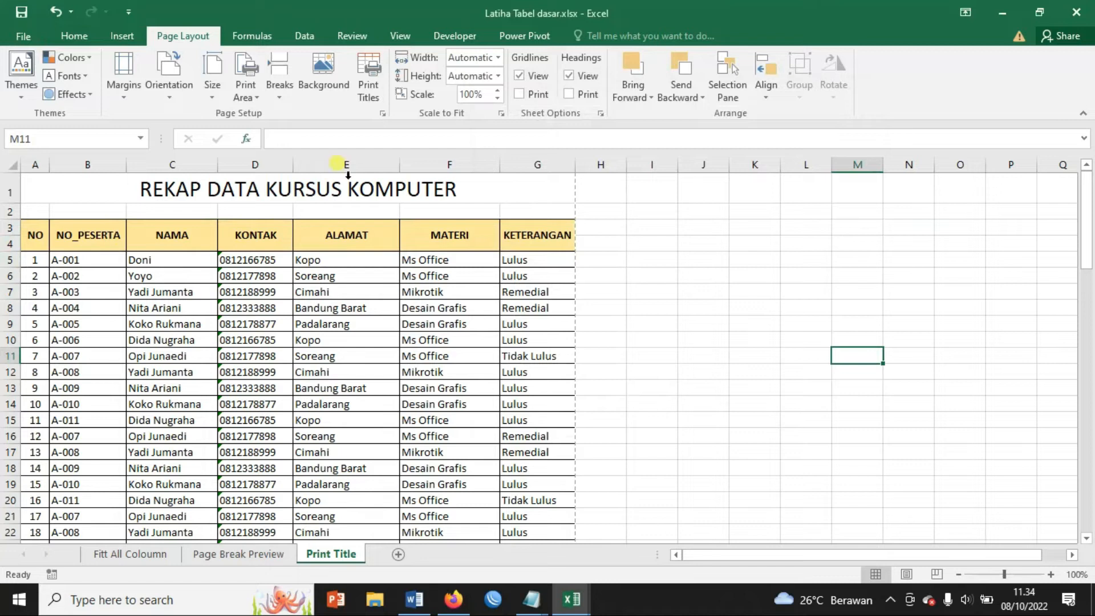
Check the repeated header on page 2 of the Print Title sheet's print preview, and return to the worksheet
left_click(26, 34)
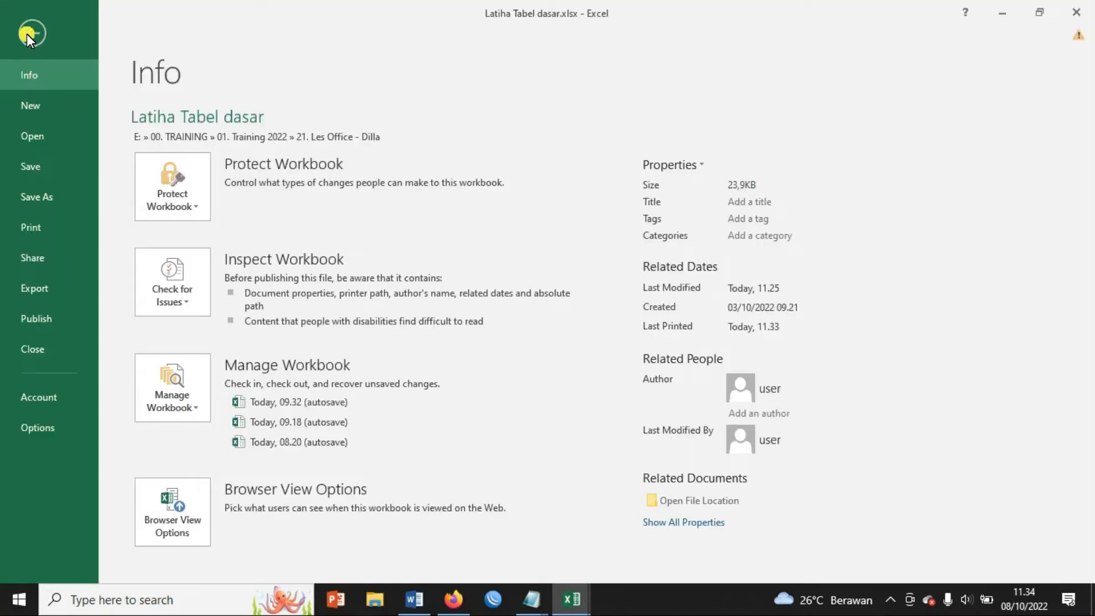
left_click(38, 231)
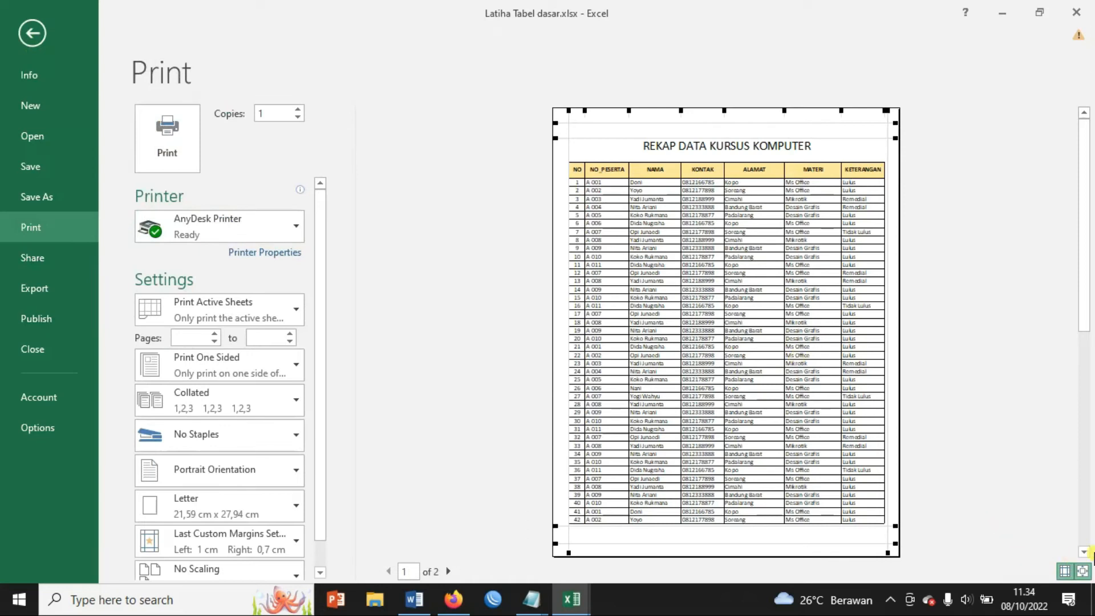
left_click(1084, 551)
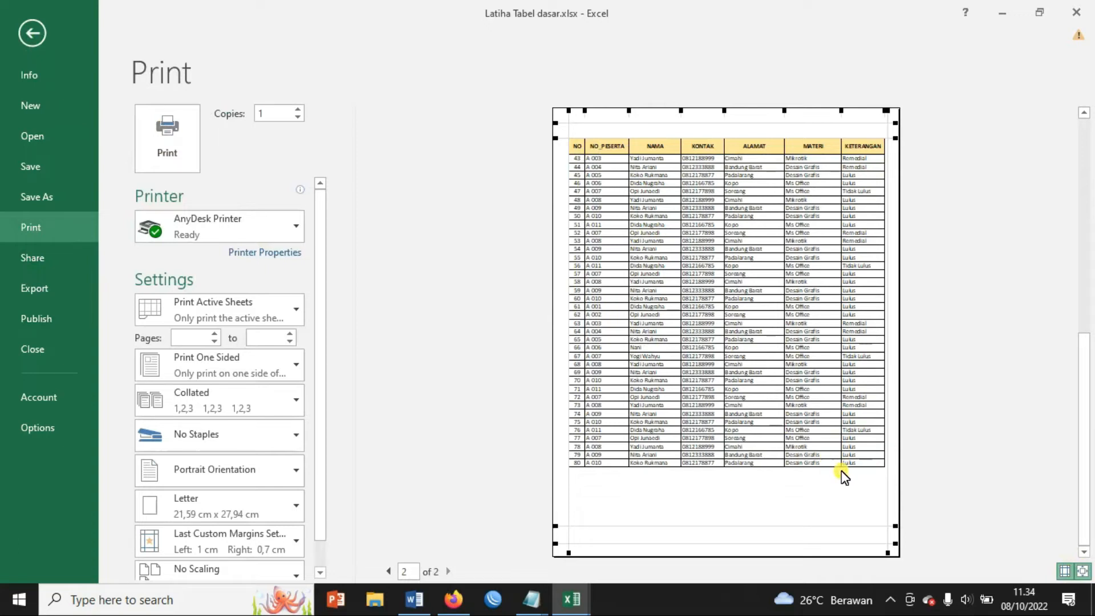
left_click(30, 34)
left_click(703, 371)
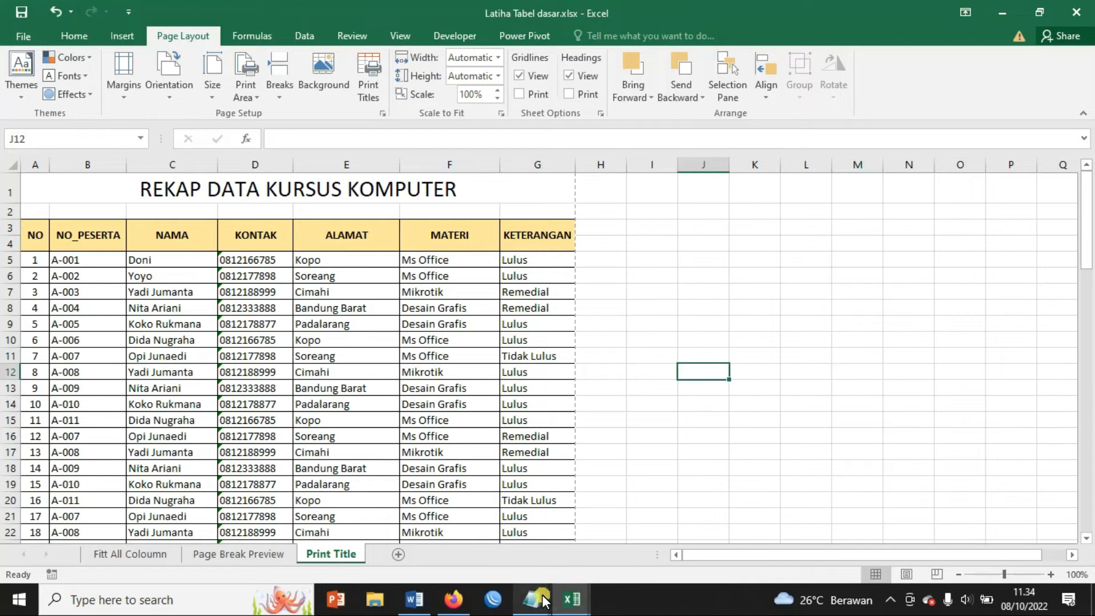
Switch to the Notepad topic list, highlight the "Membuat No Halaman" topic, and return to Excel
mouse_move(543, 600)
left_click(432, 555)
left_click(761, 355)
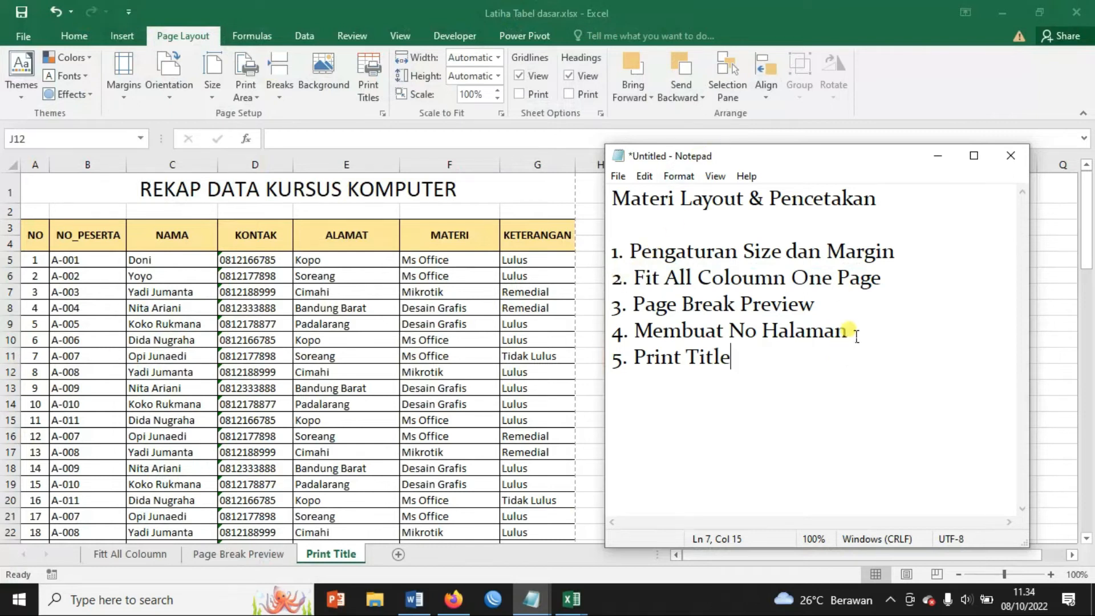
left_click_drag(849, 331, 651, 333)
left_click_drag(732, 358, 646, 358)
left_click_drag(855, 334, 632, 332)
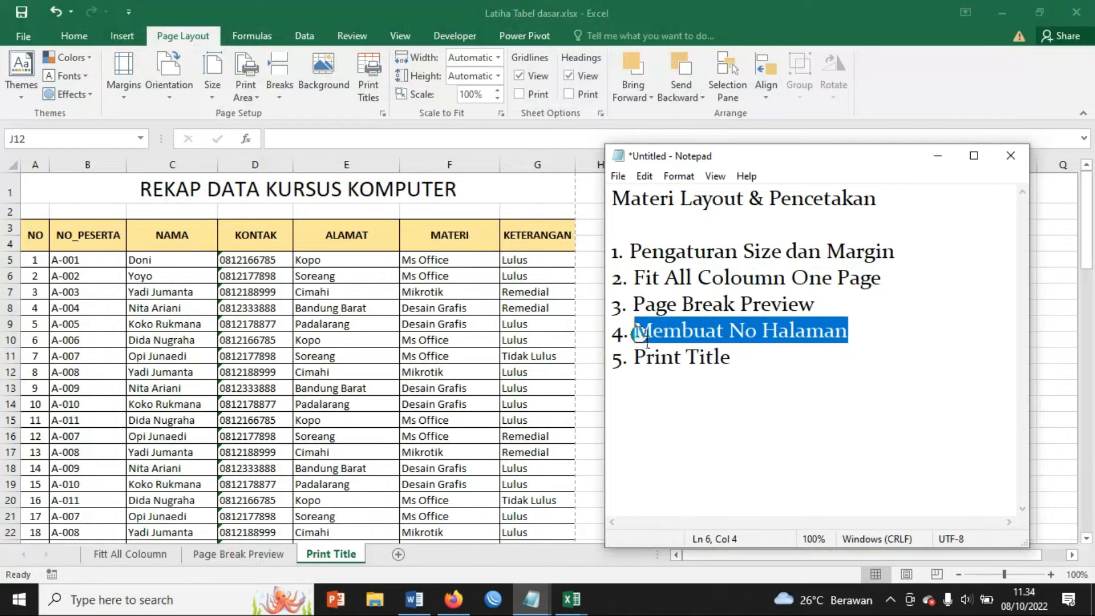
key("alt+Tab")
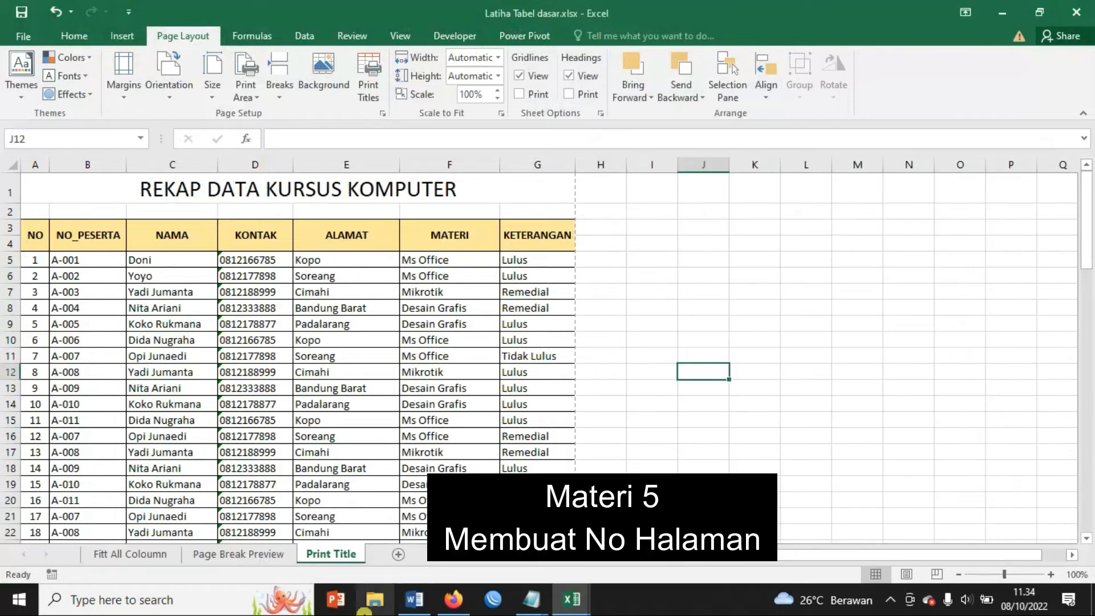
Switch to the Page Break Preview sheet and open its Page Setup dialog from the print preview
left_click(214, 554)
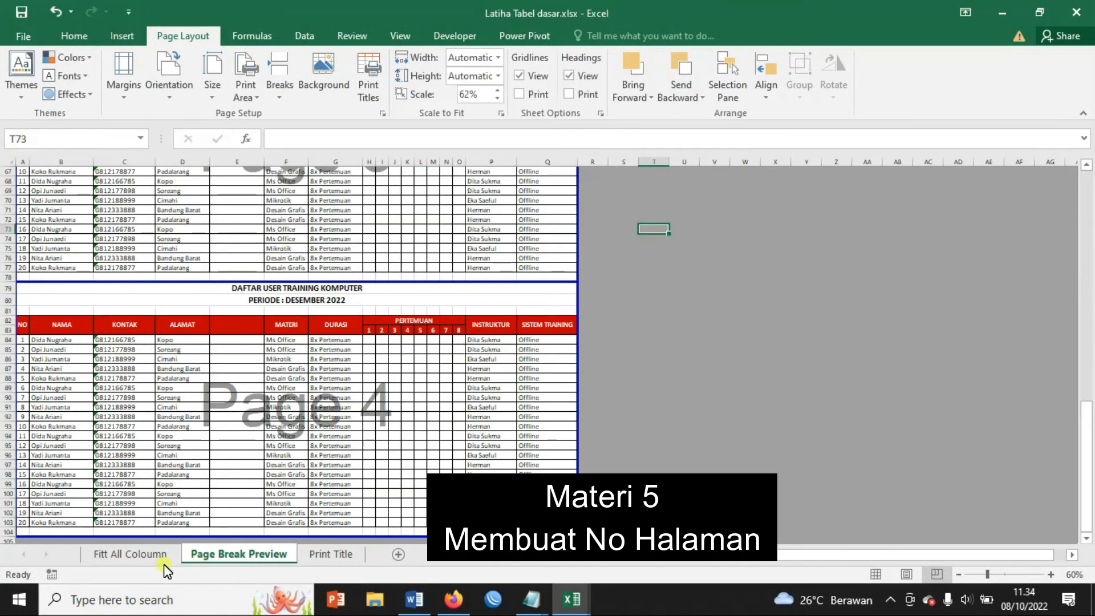
scroll(616, 408, "up", 3)
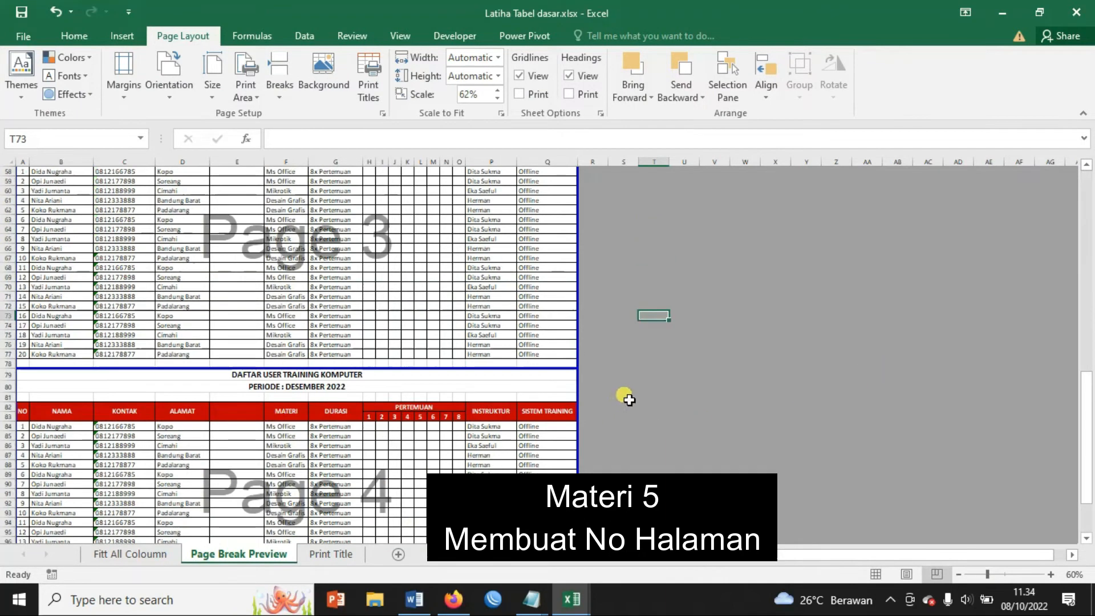
left_click(24, 38)
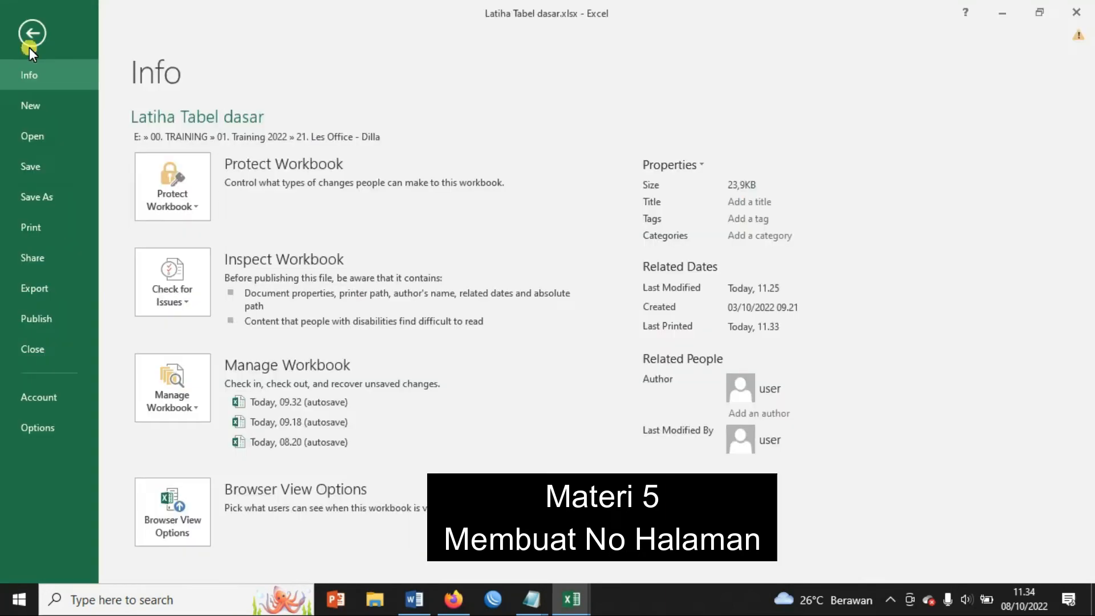
left_click(29, 227)
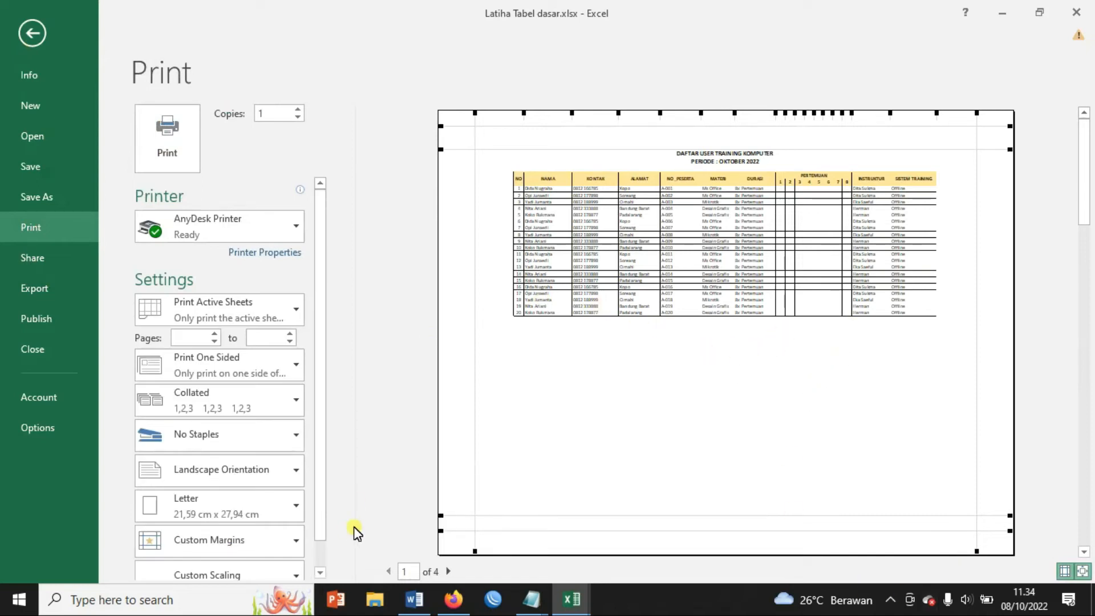
left_click_drag(323, 314, 327, 536)
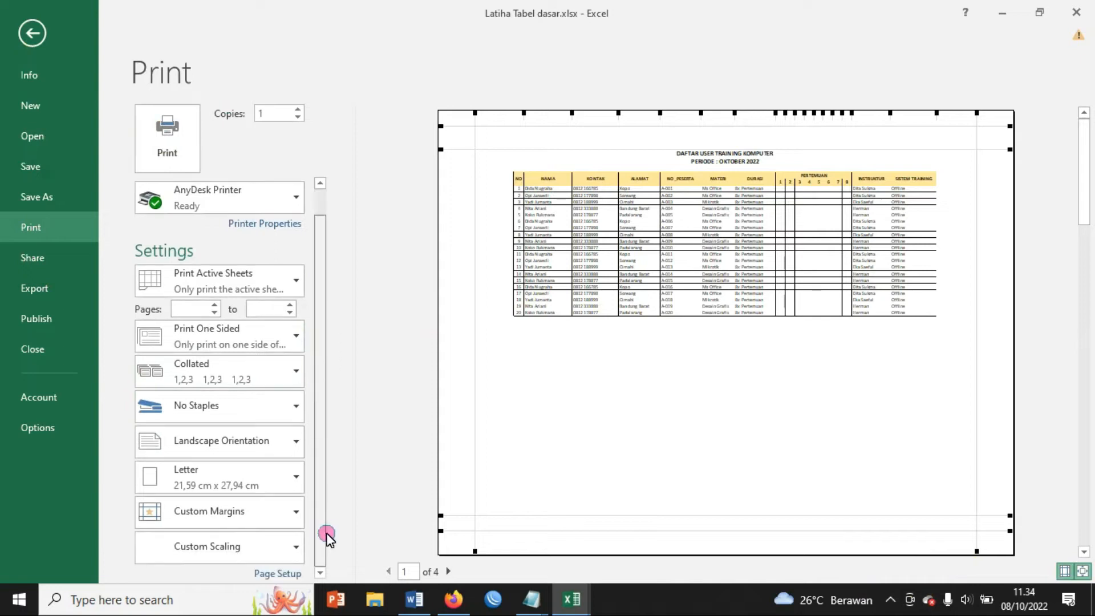
left_click(277, 574)
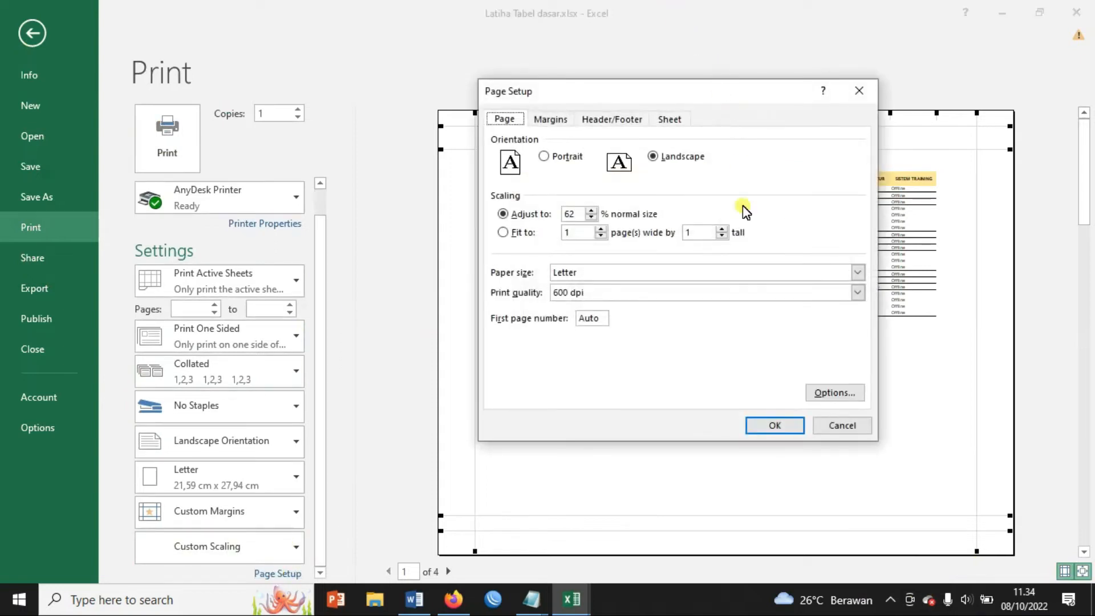
Create a custom footer with the number-of-pages field in its center section and apply the page setup
left_click(607, 118)
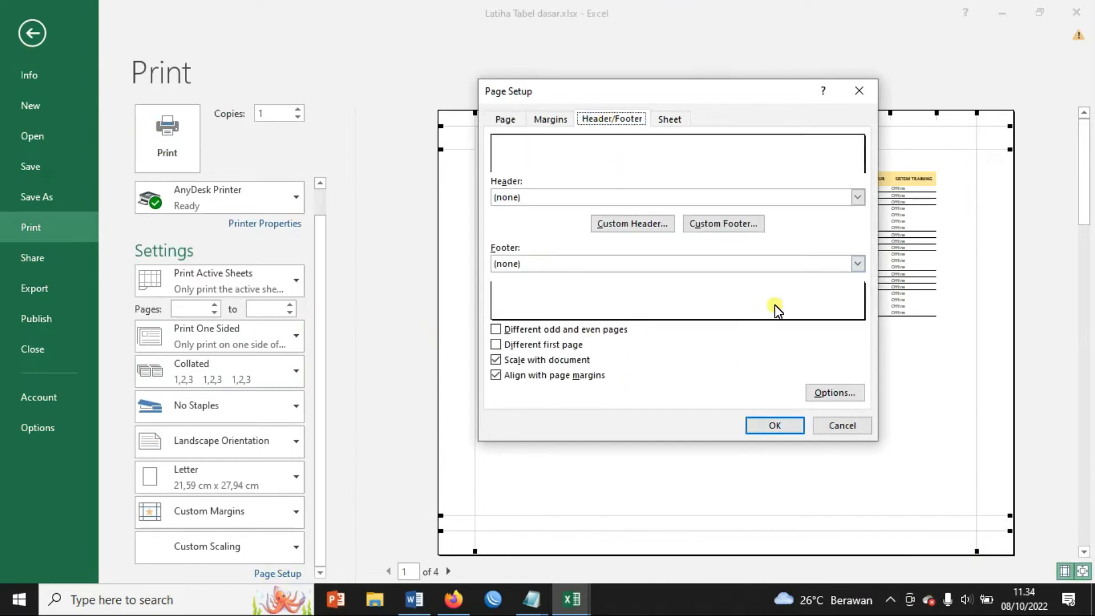
left_click(739, 224)
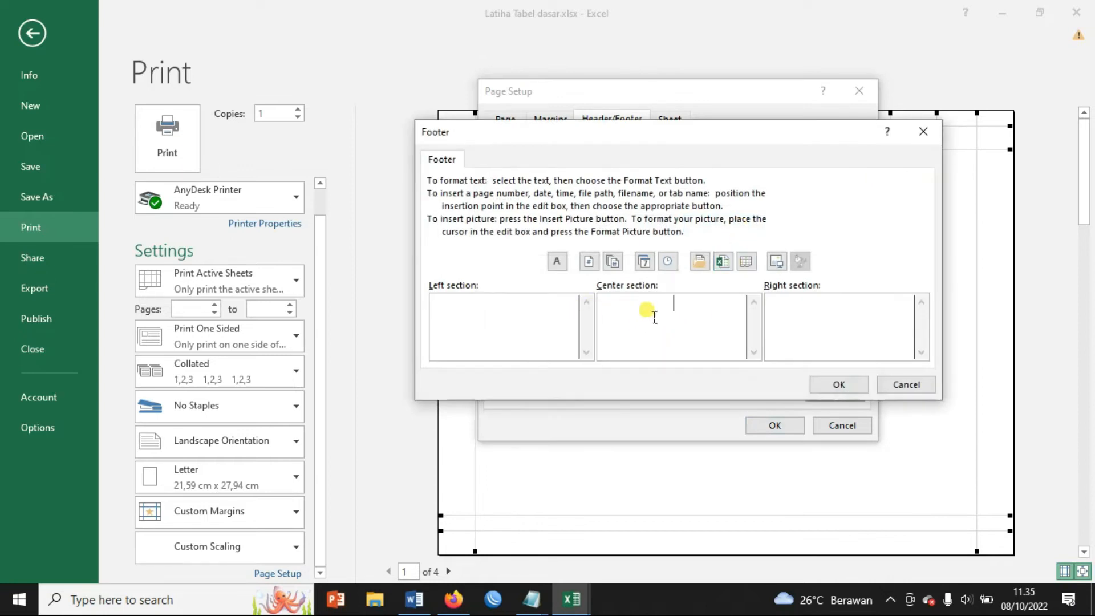
left_click(612, 261)
left_click(840, 385)
left_click(796, 425)
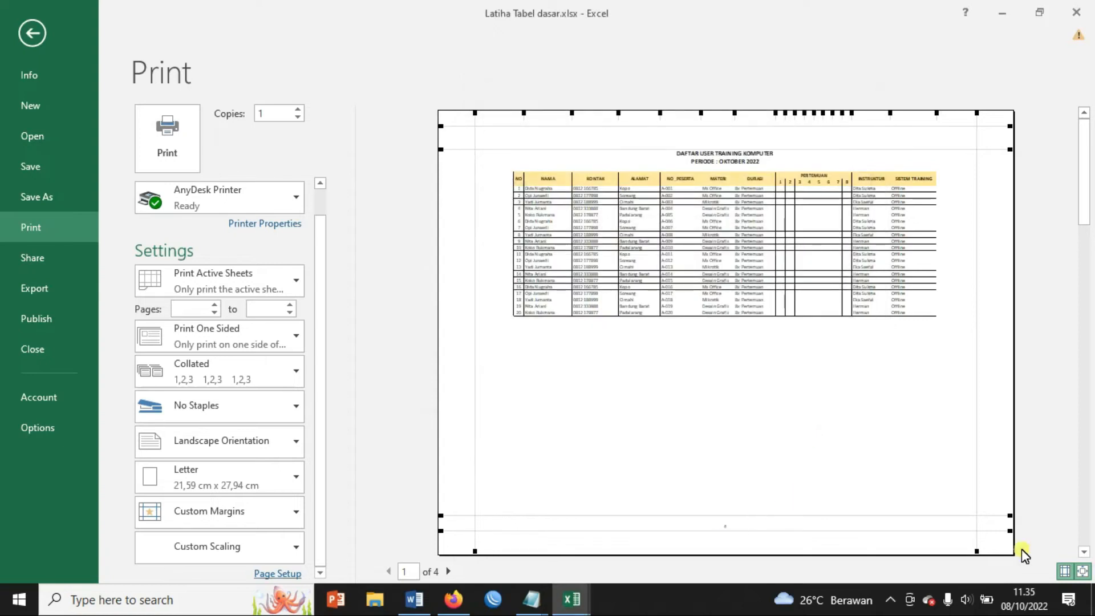
Zoom in on the print preview to check the footer number on page 1, and return to the worksheet
left_click(1082, 570)
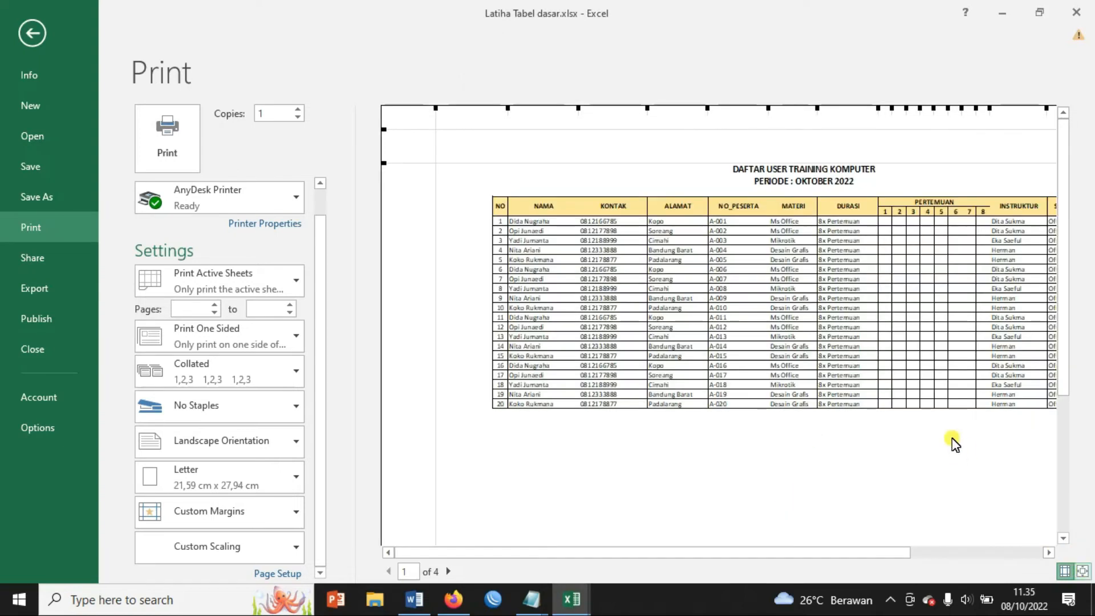
scroll(953, 442, "down", 2)
scroll(953, 441, "up", 1)
scroll(837, 483, "down", 1)
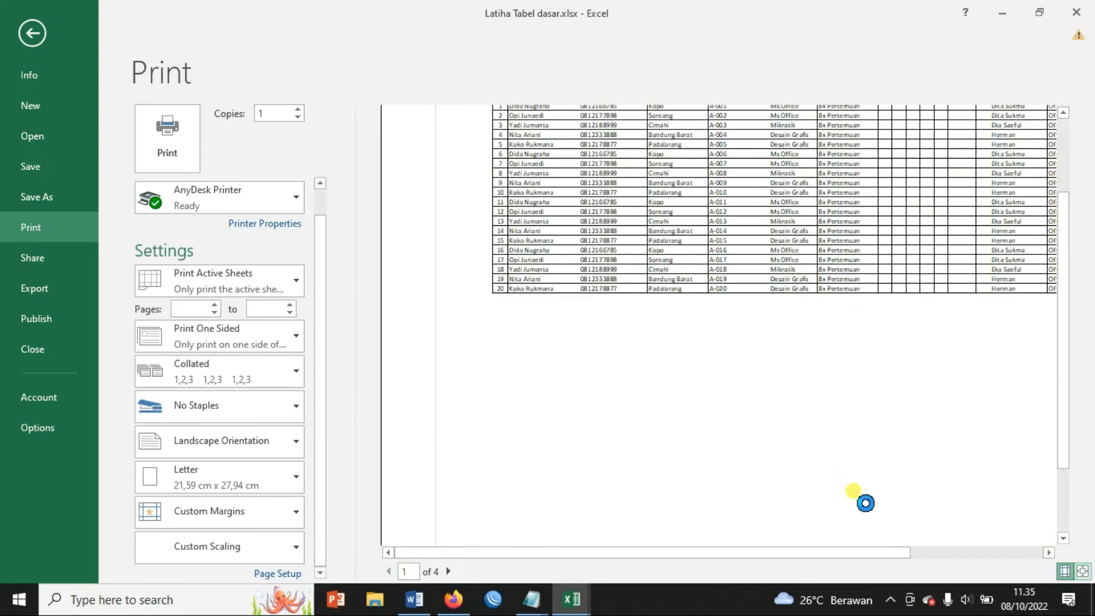
scroll(863, 501, "down", 2)
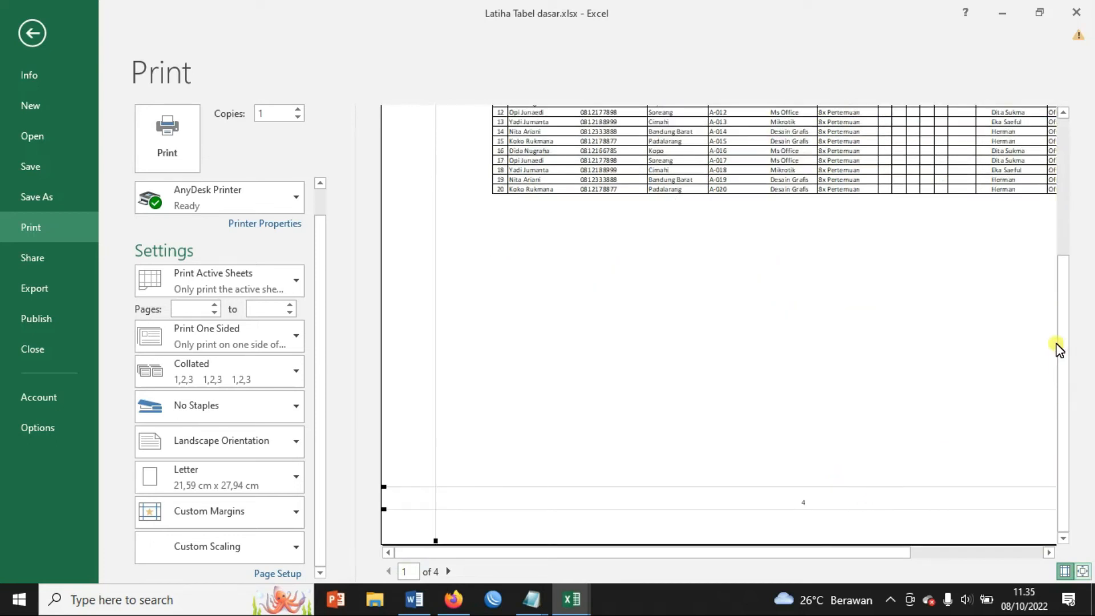
scroll(982, 108, "up", 3)
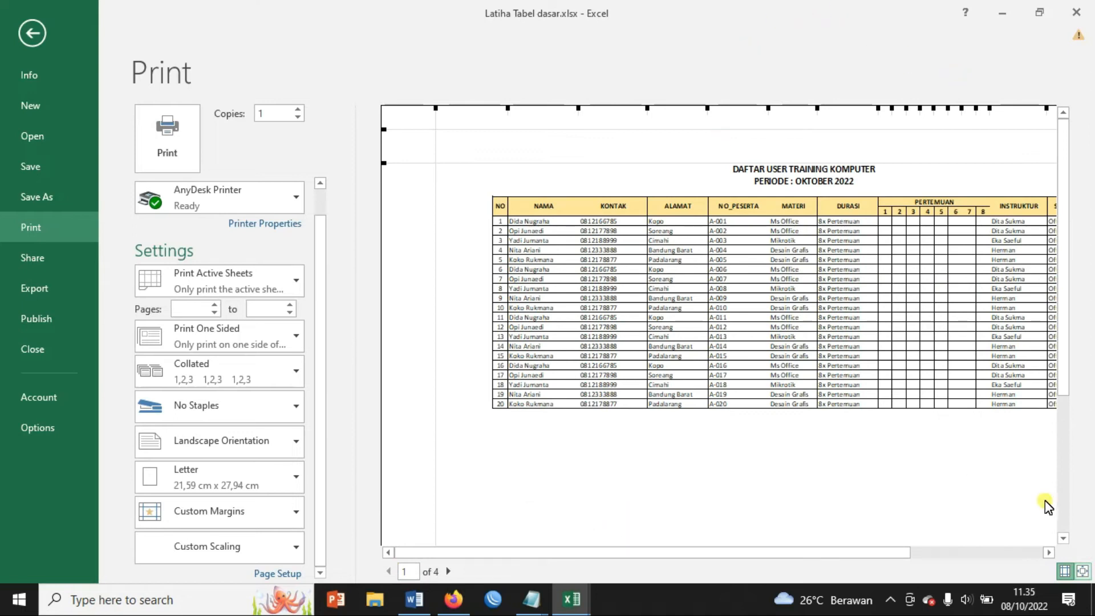
left_click(31, 34)
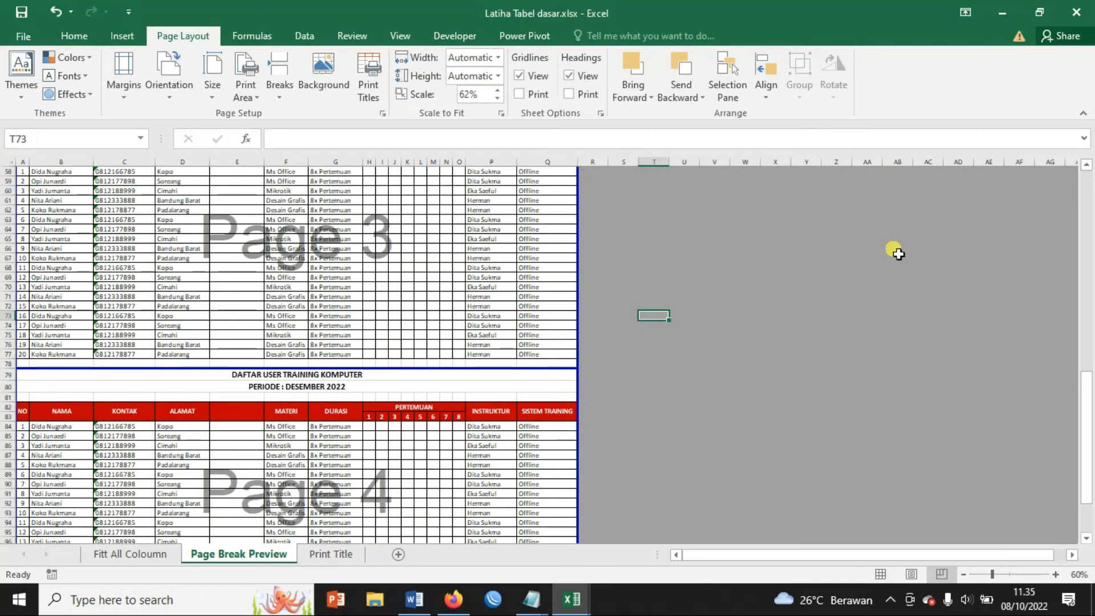
Add "6. Set Print Area" as a new line to the Notepad topic list and return to Excel
mouse_move(531, 597)
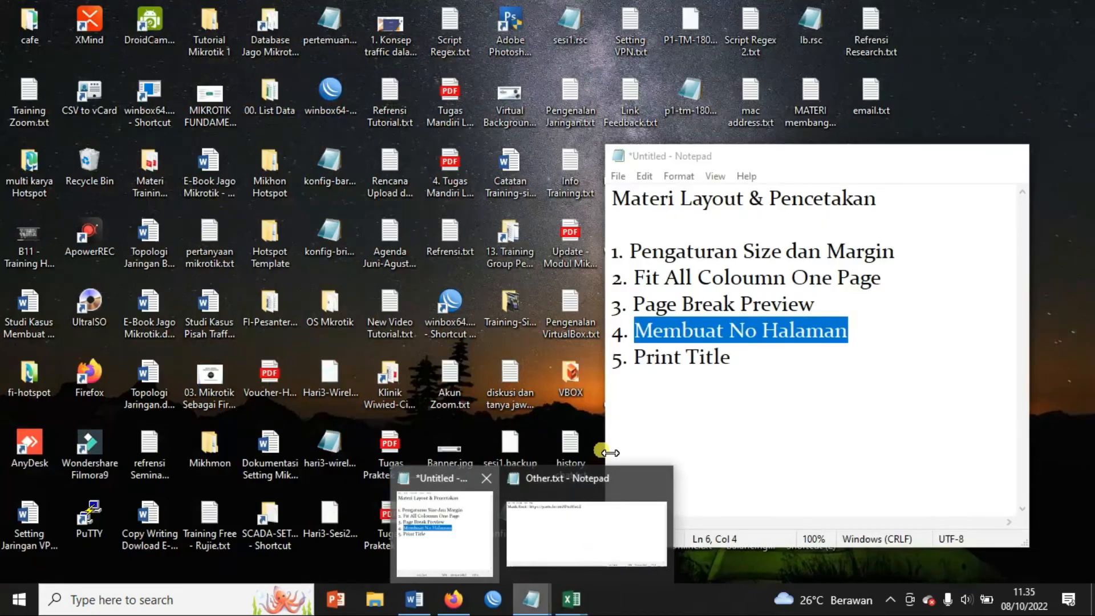
left_click(469, 549)
left_click(792, 359)
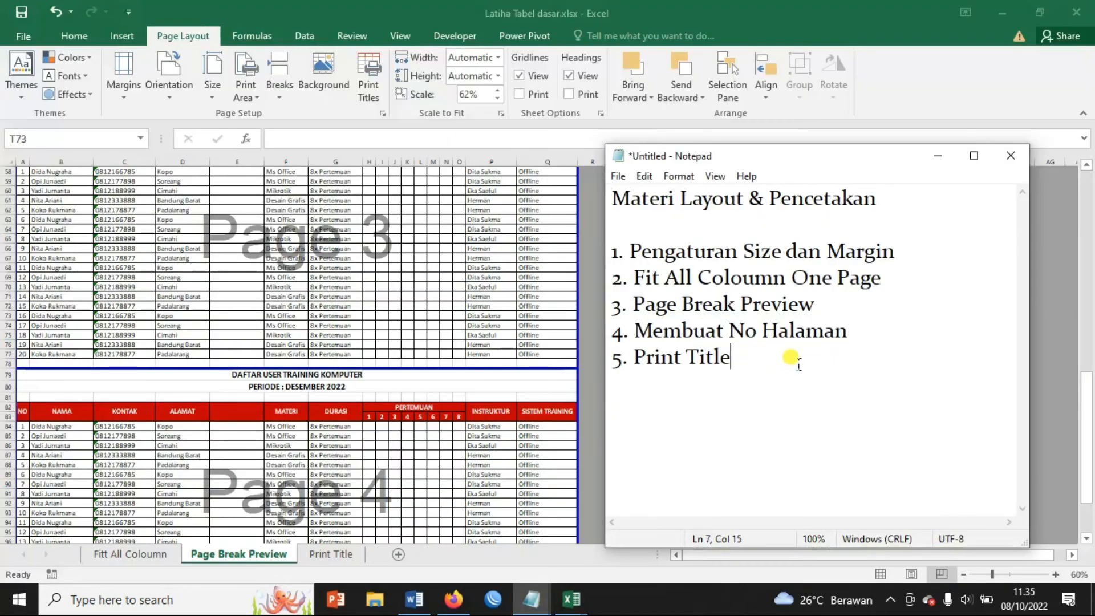
key("Return")
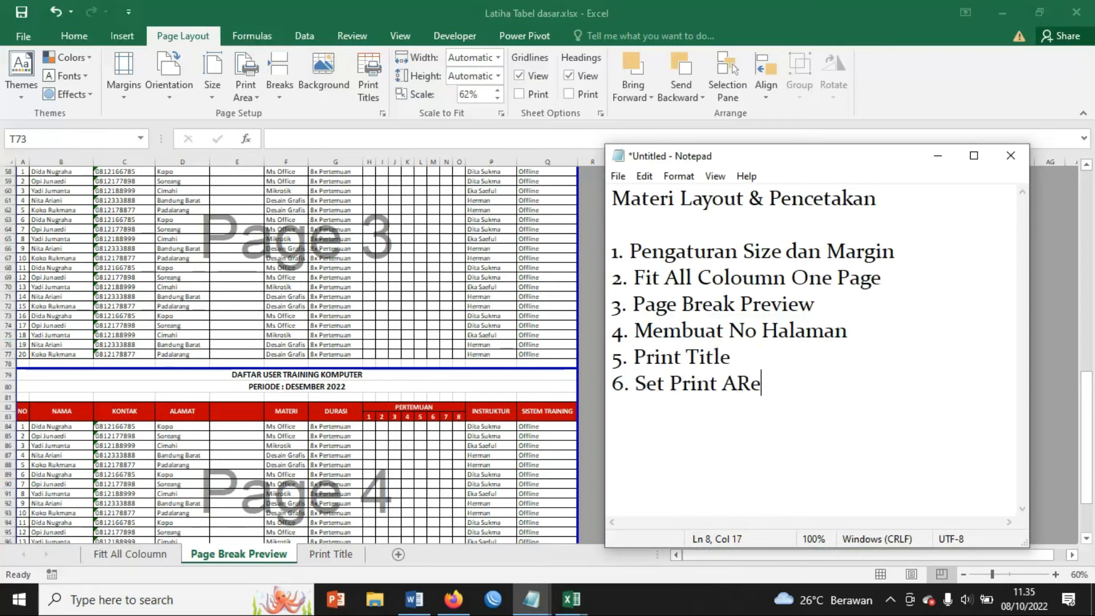
key("BackSpace")
key("BackSpace")
key("BackSpace")
left_click(938, 155)
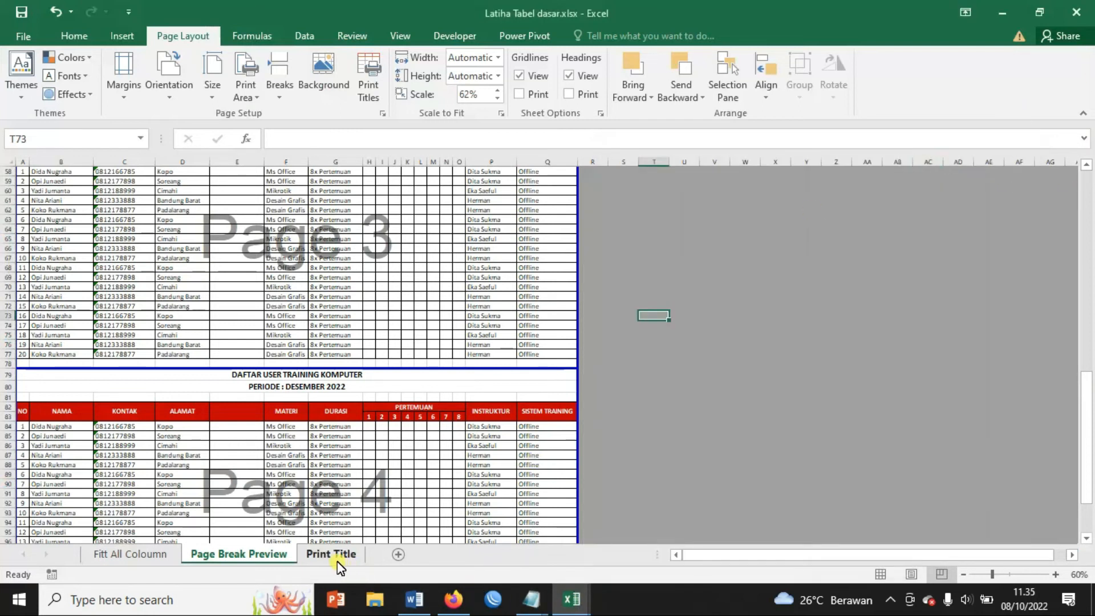
Set the range A3:G24 on the Print Title sheet as the print area
left_click(317, 553)
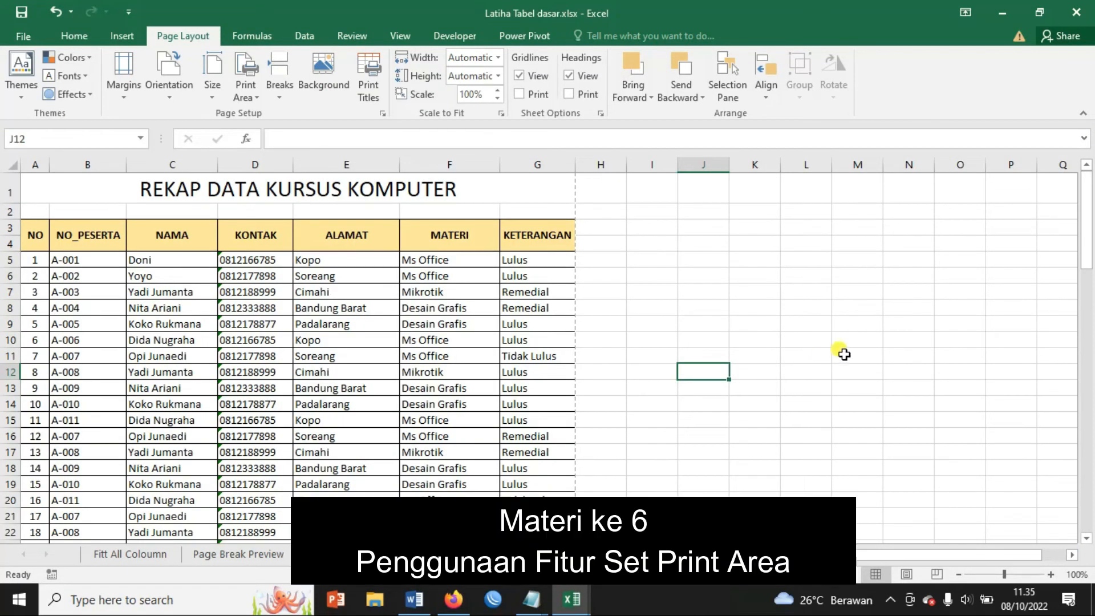
scroll(273, 337, "down", 1)
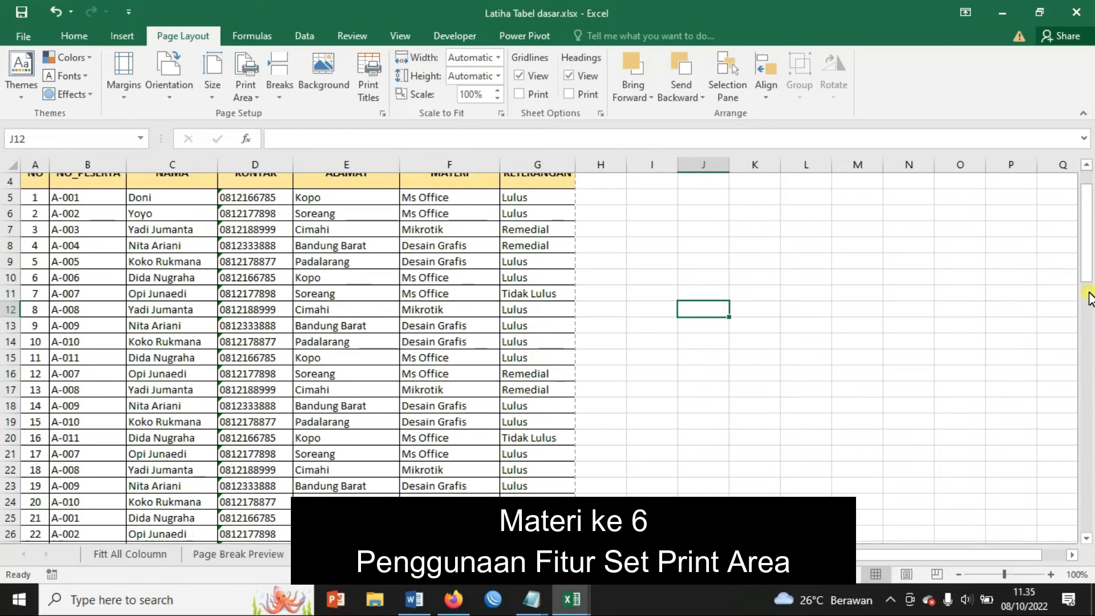
scroll(1089, 297, "up", 1)
left_click_drag(47, 249, 571, 397)
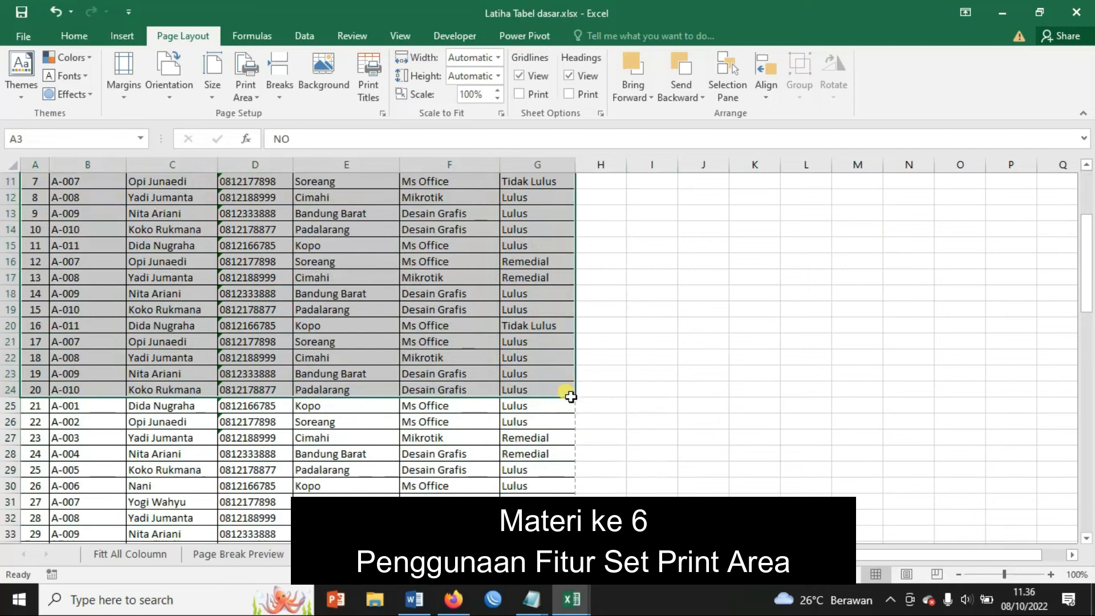
left_click(258, 100)
left_click(271, 114)
Check the print area of the Print Title sheet in the print preview and return to the worksheet
scroll(355, 237, "up", 4)
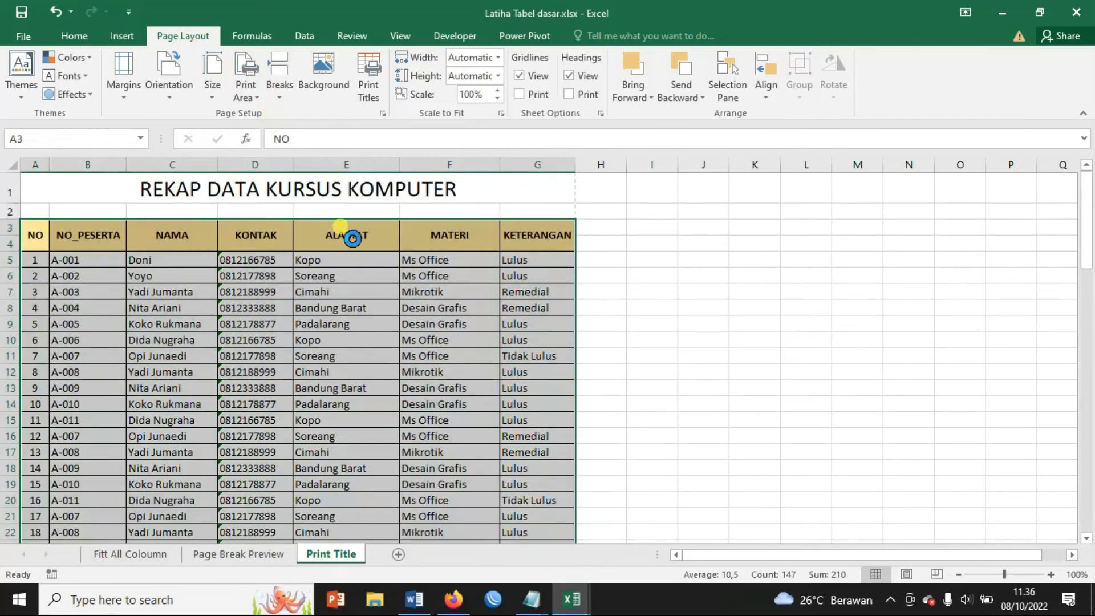
left_click(20, 35)
left_click(40, 226)
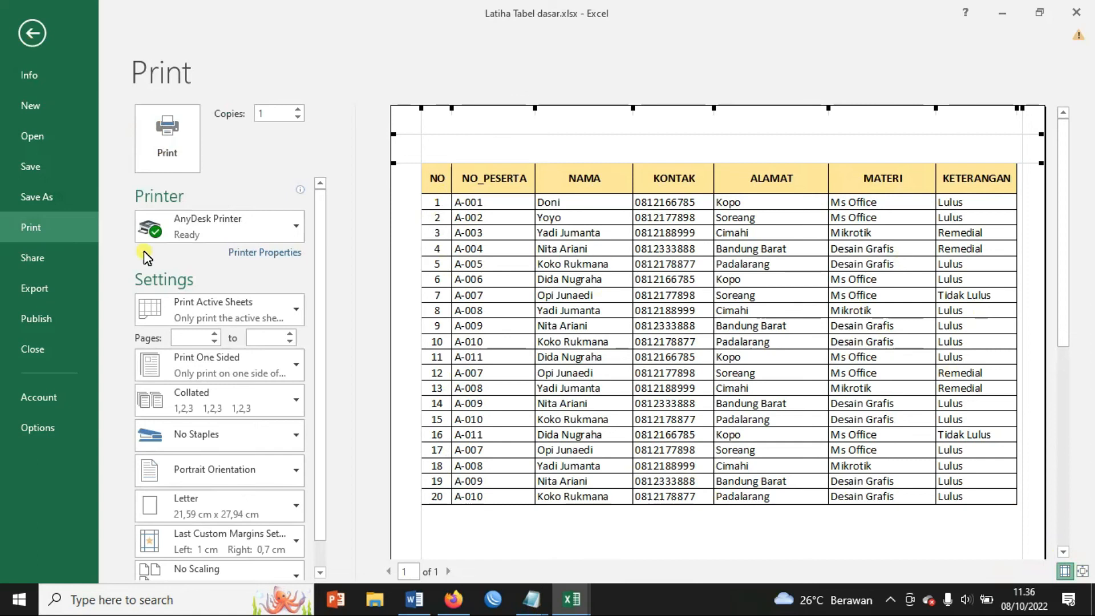
left_click(32, 32)
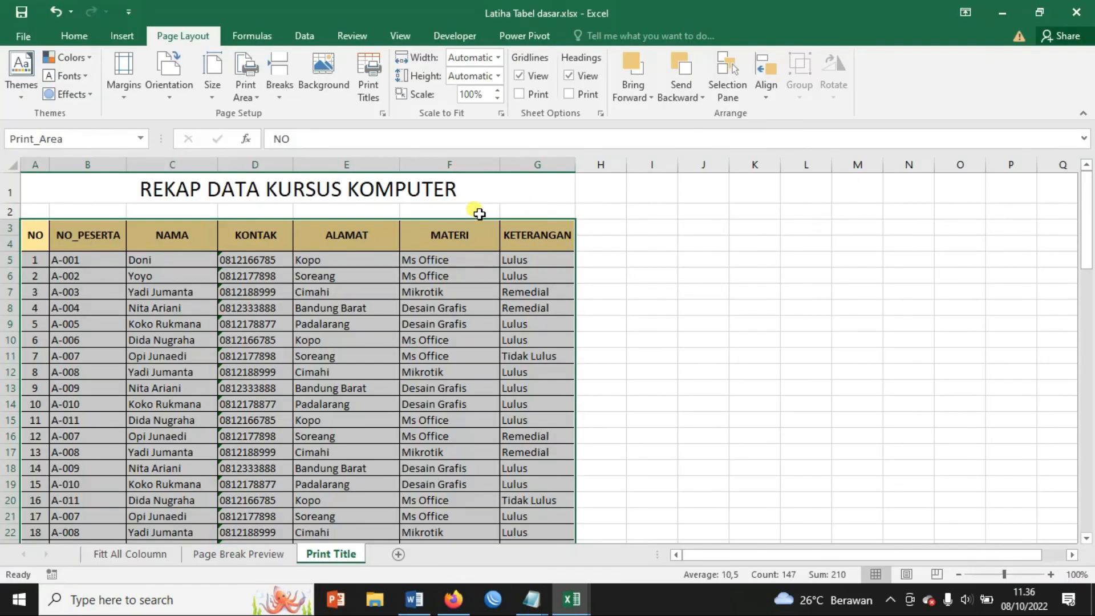
Clear the print area of the Print Title sheet and deselect the table
left_click(248, 91)
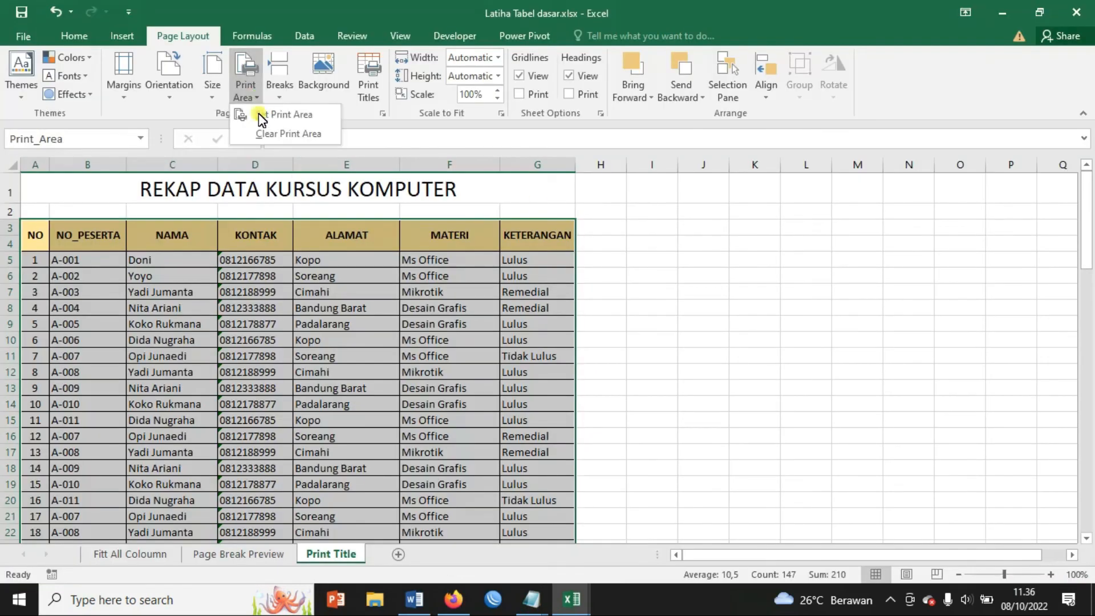
left_click(288, 139)
left_click(802, 365)
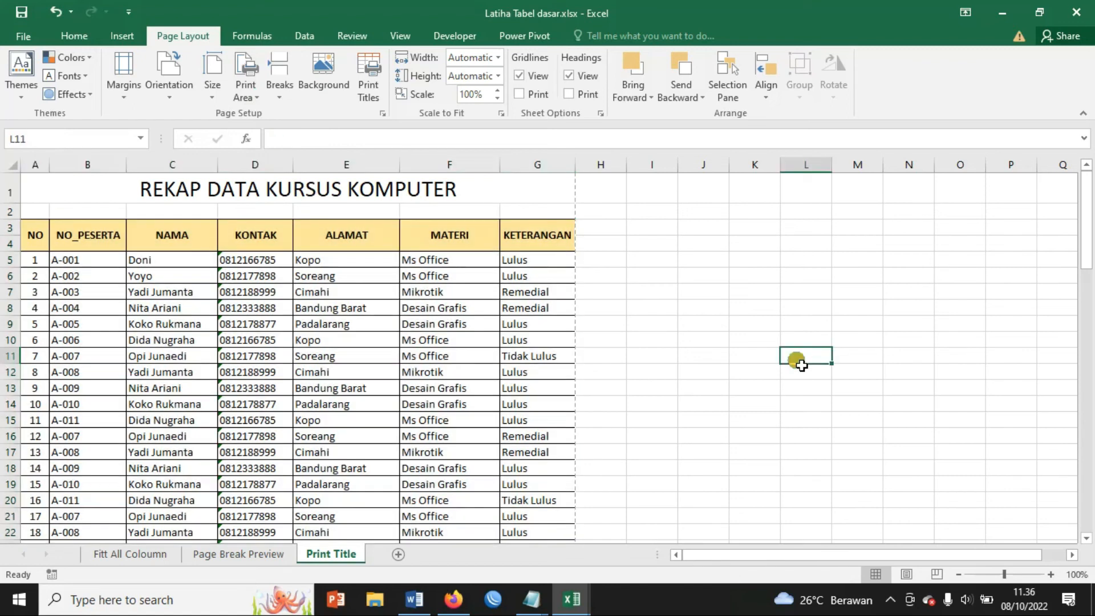
Check in the print preview whether the full Print Title table is included again, and return to the worksheet
left_click(25, 39)
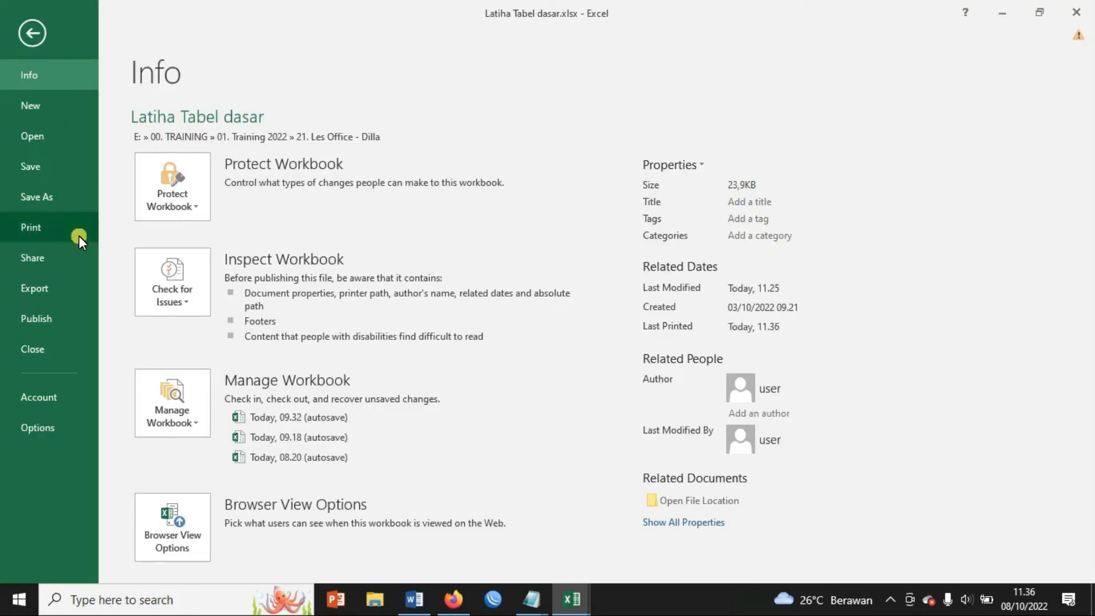
left_click(44, 226)
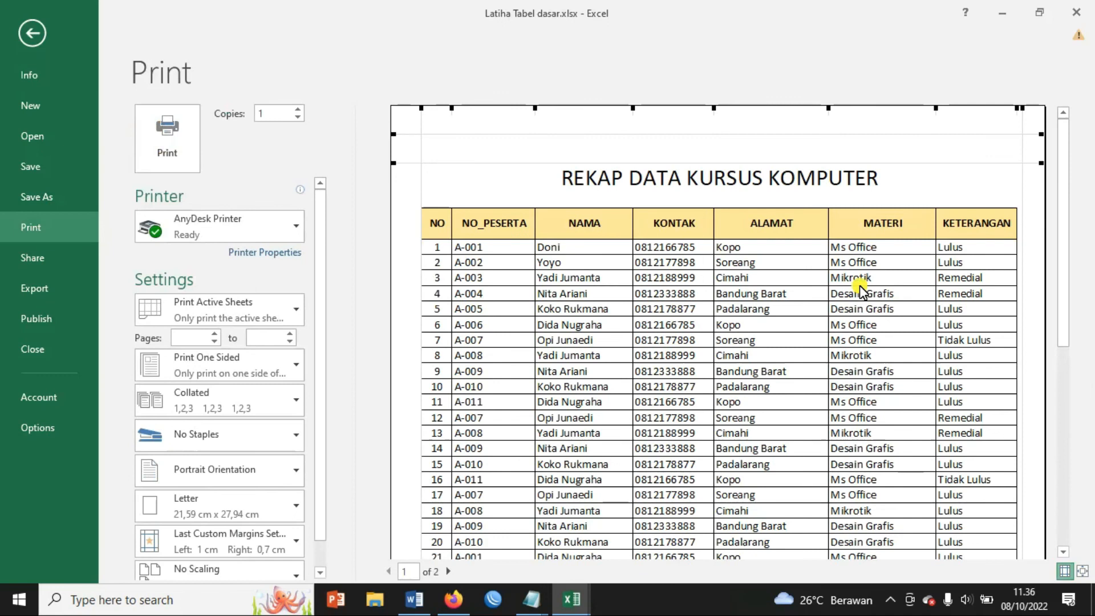
scroll(489, 336, "down", 3)
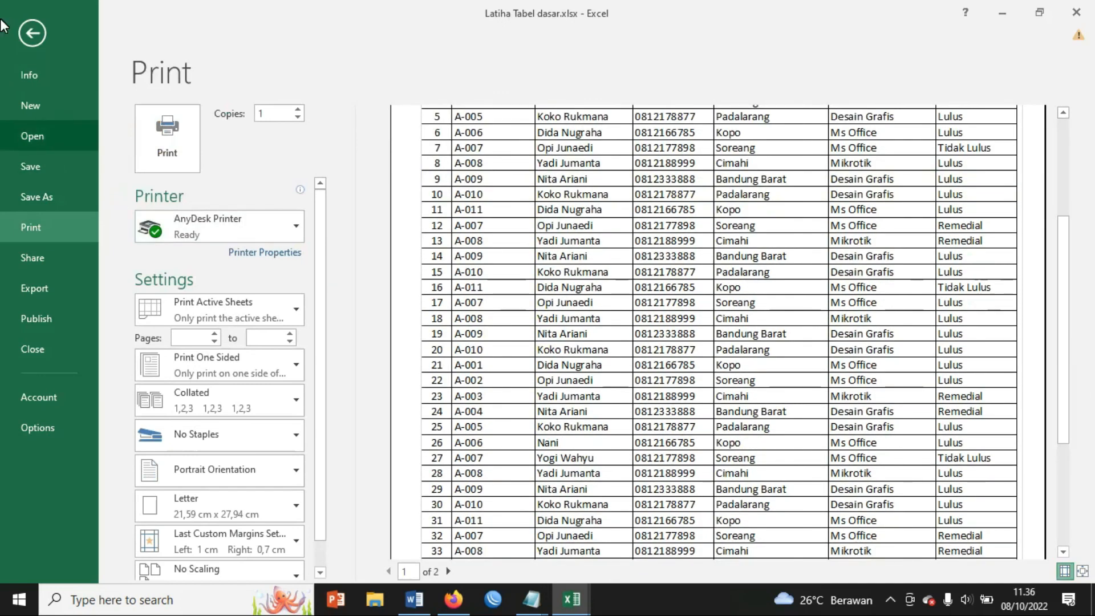
left_click(31, 33)
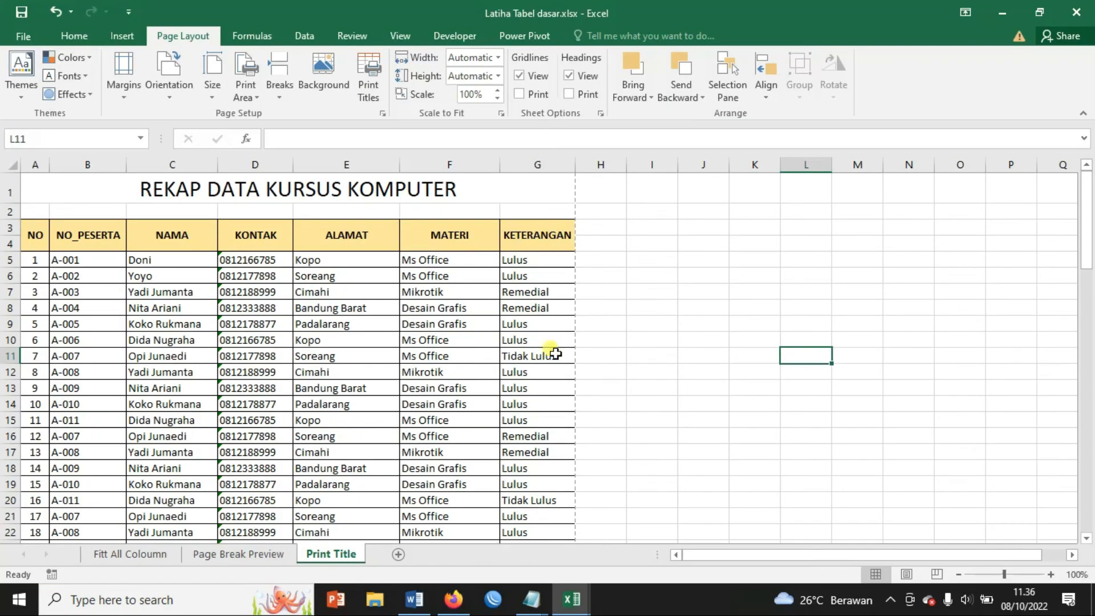
Switch to the Notepad topic list, shift its window slightly, and start a new line below "6. Set Print Area"
left_click(531, 598)
left_click(432, 545)
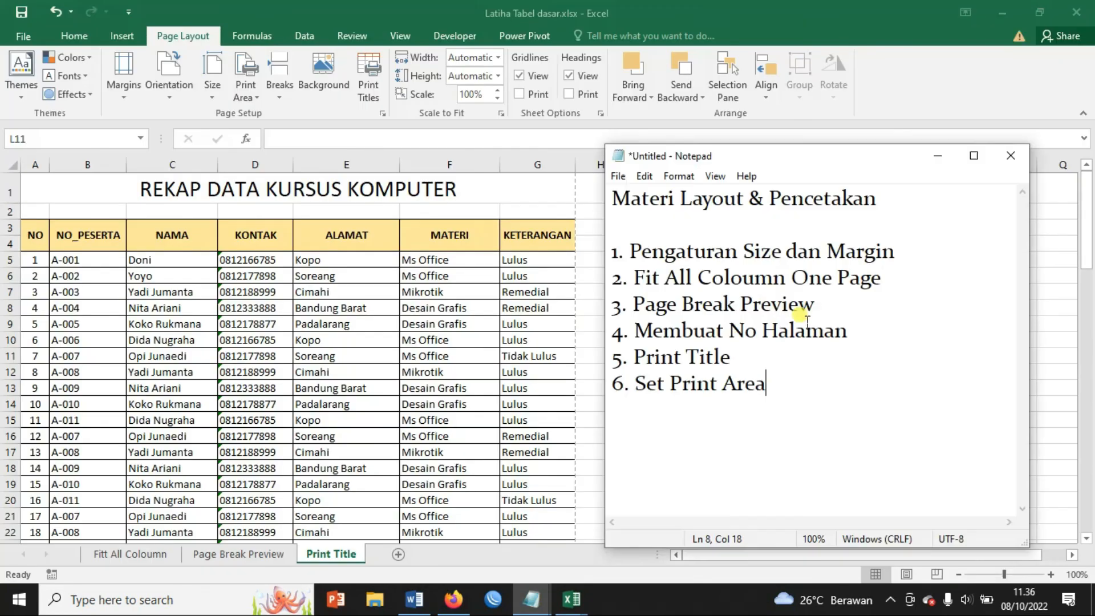
left_click_drag(775, 166, 763, 168)
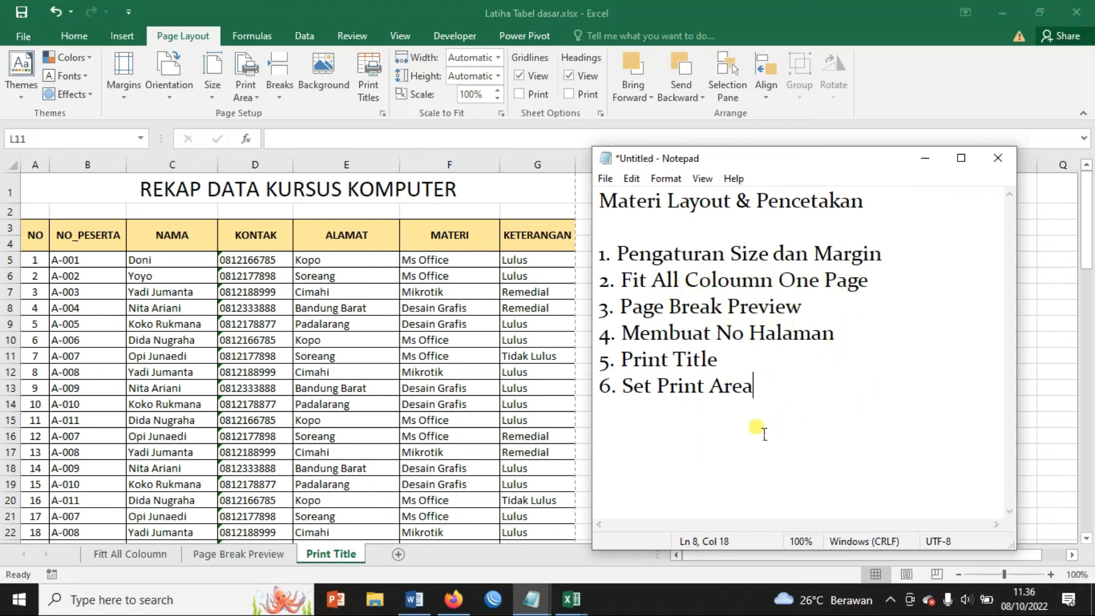
key("Return")
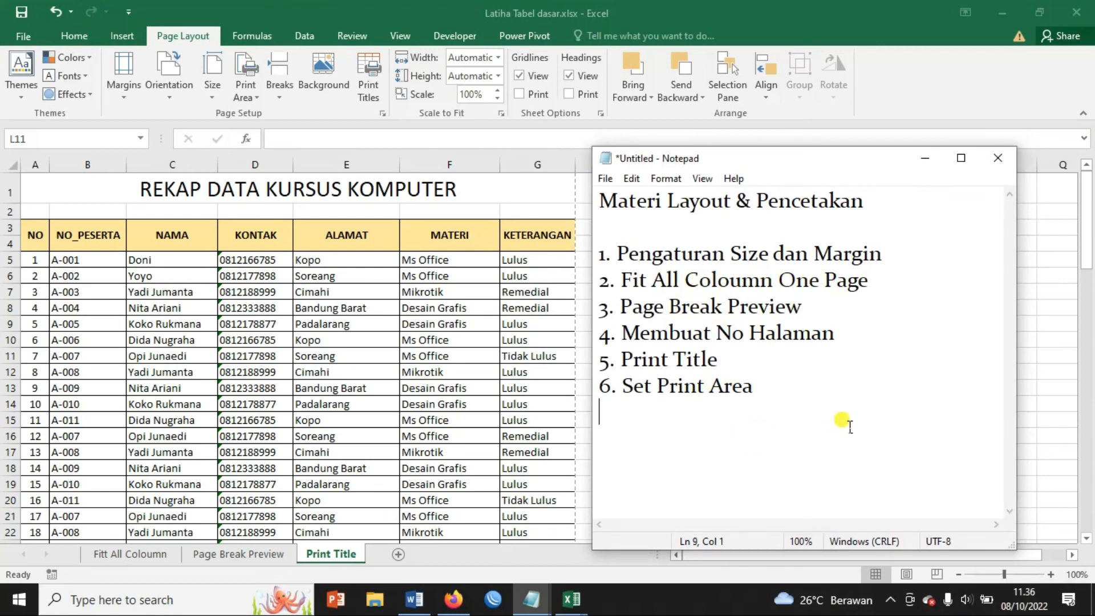